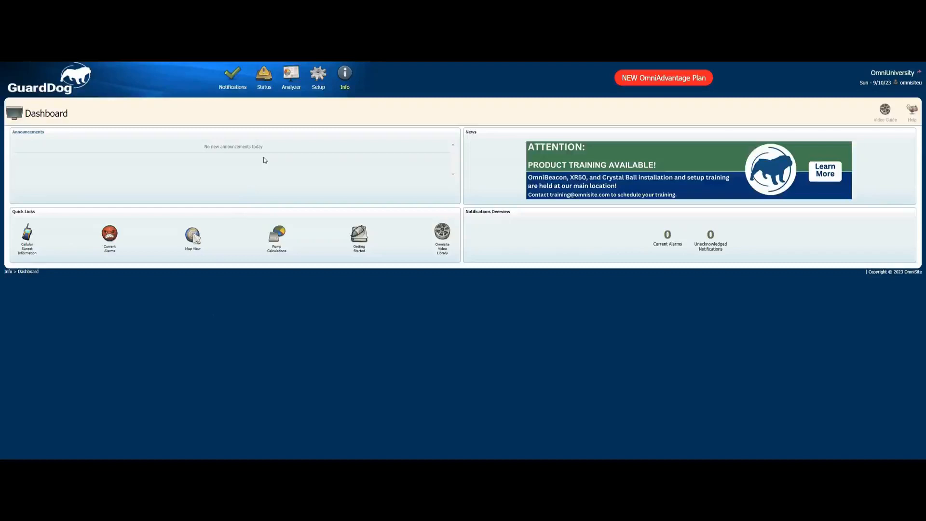
- Open the Recipient Library within the Callout System setup
left_click(318, 77)
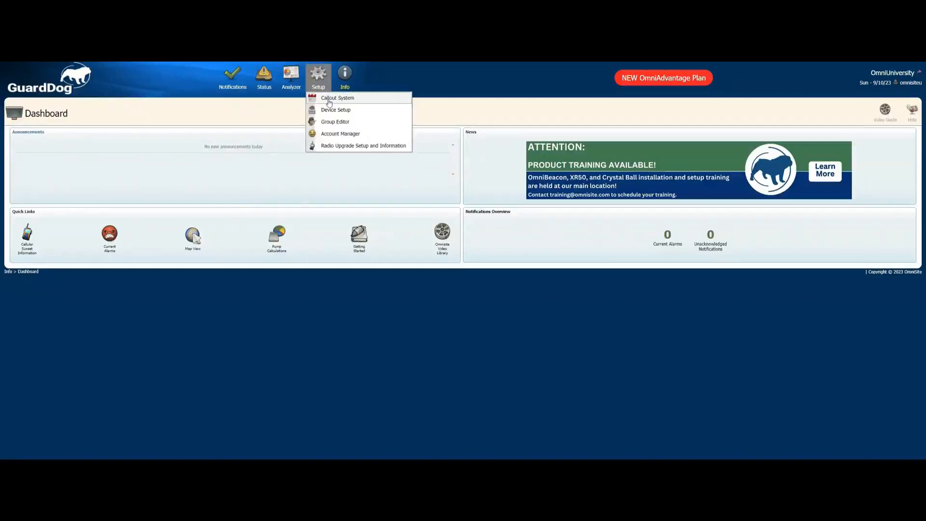
left_click(329, 100)
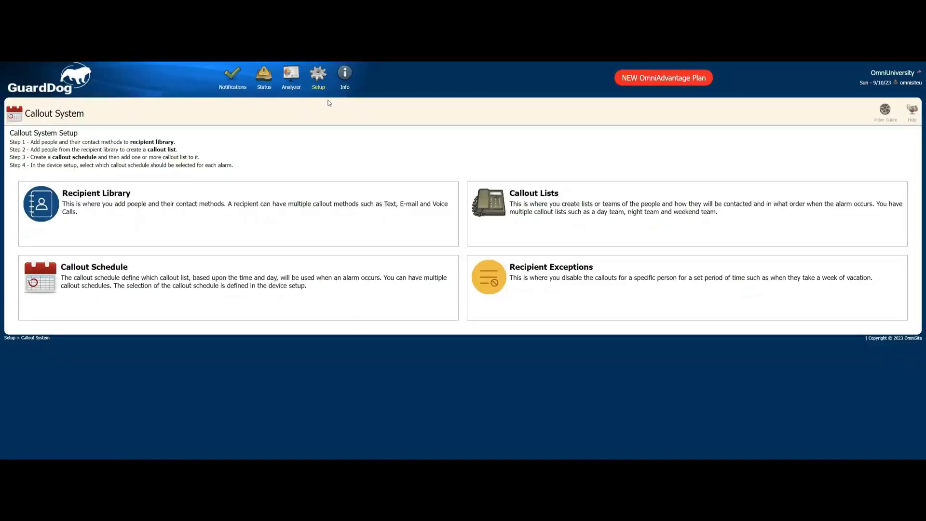
left_click(103, 195)
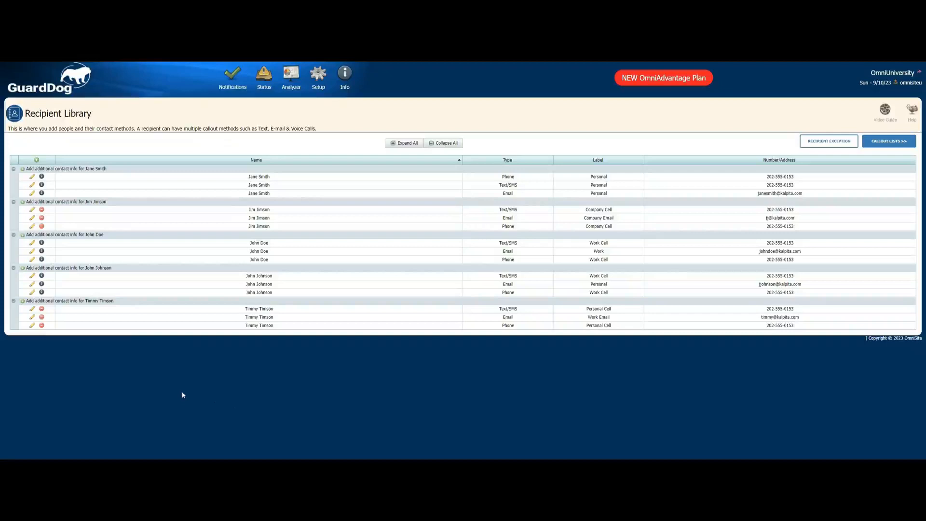
- Start a new recipient entry with the person's full name and the Phone contact type
left_click(37, 160)
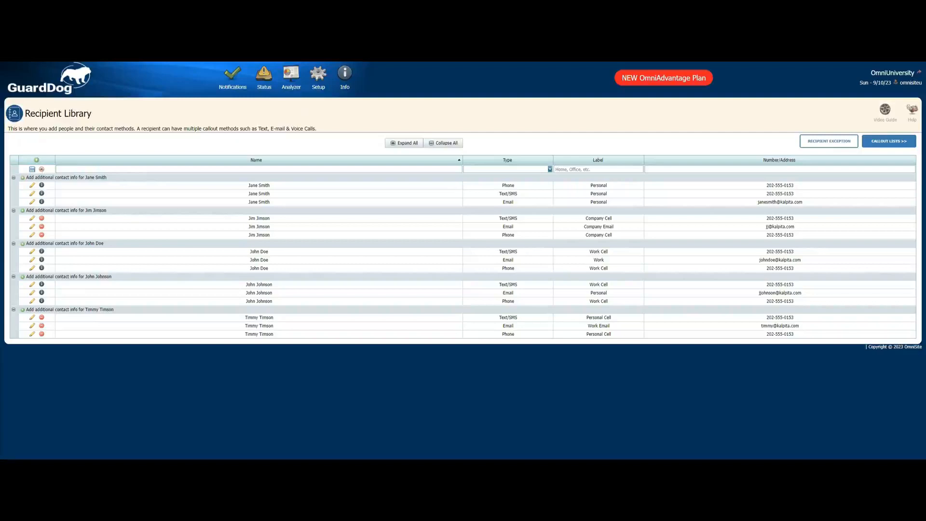
left_click(121, 168)
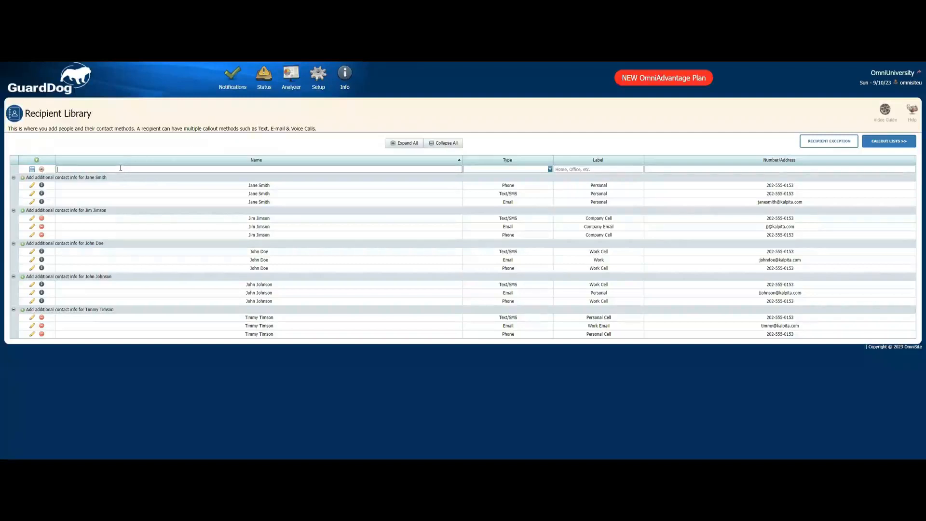
left_click(510, 167)
left_click(511, 168)
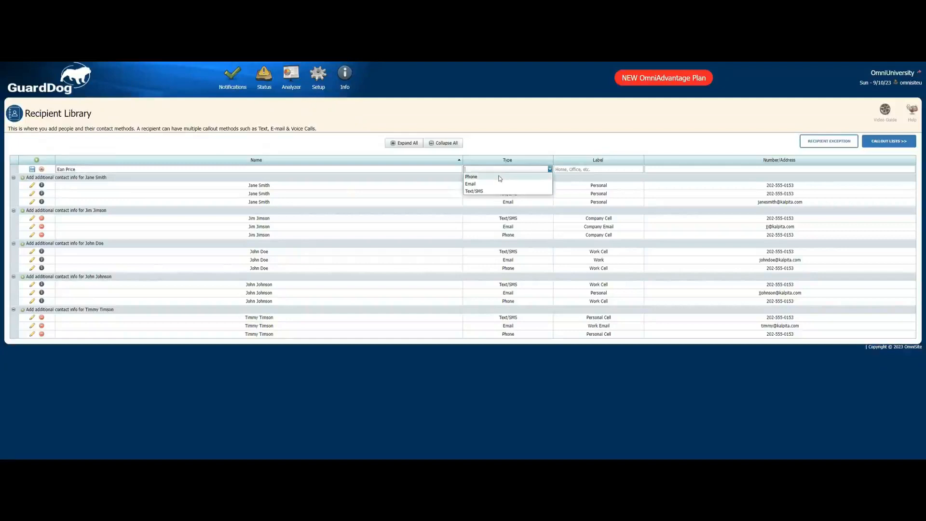
left_click(499, 177)
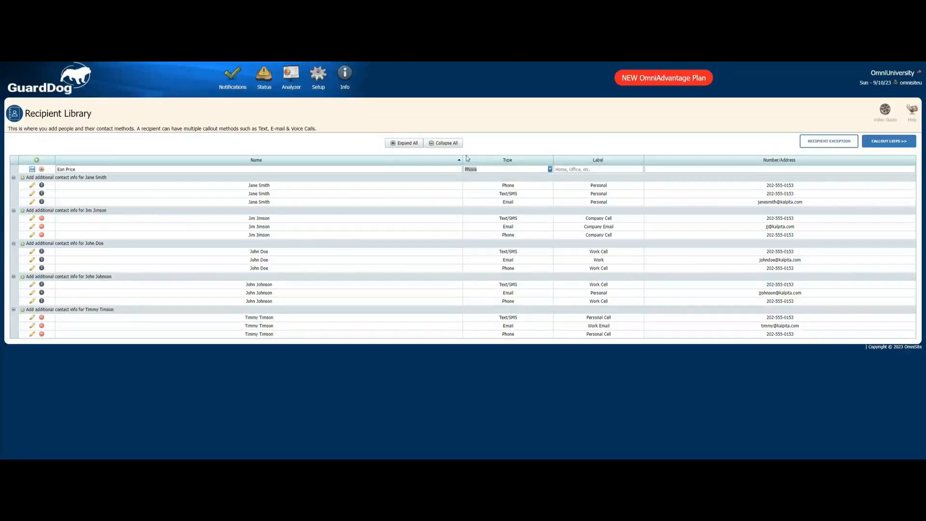
- Label the phone method Personal, enter the recipient's phone number, and save the entry
left_click(587, 169)
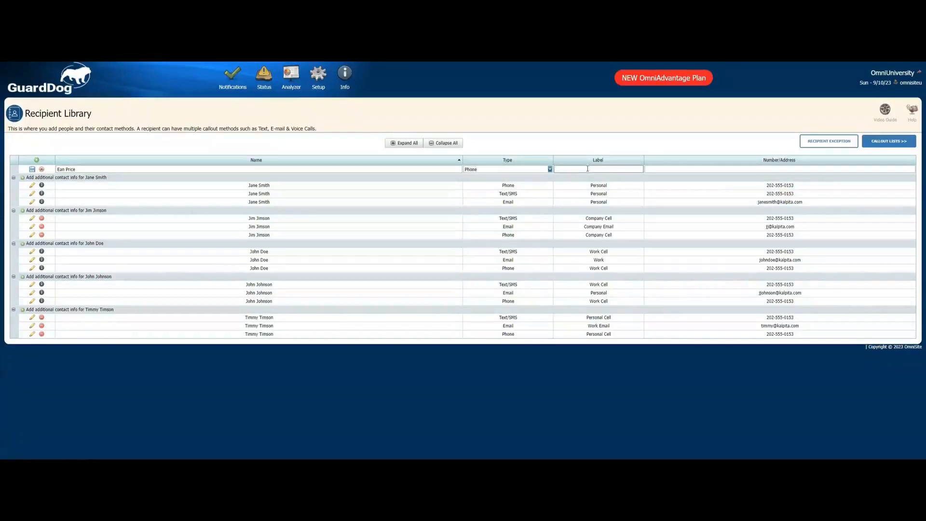
type("Personal")
left_click(696, 170)
type("0123456789")
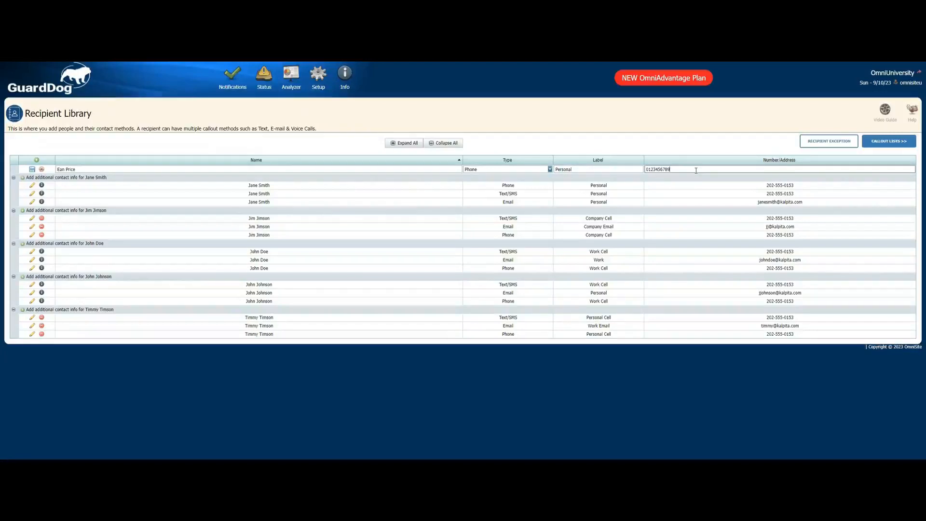
left_click(33, 169)
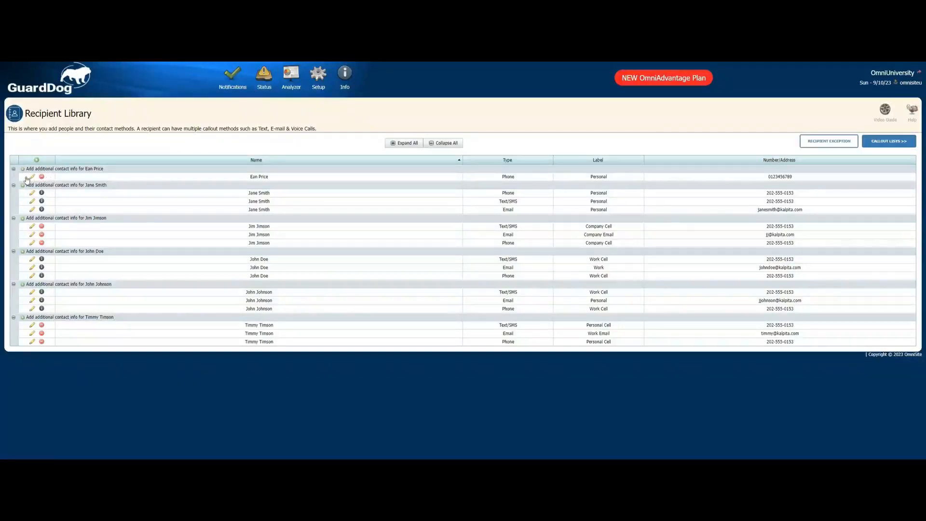
- Add an Email contact method for the recipient, labelled Personal, with their e-mail address pasted in, and save it
left_click(23, 169)
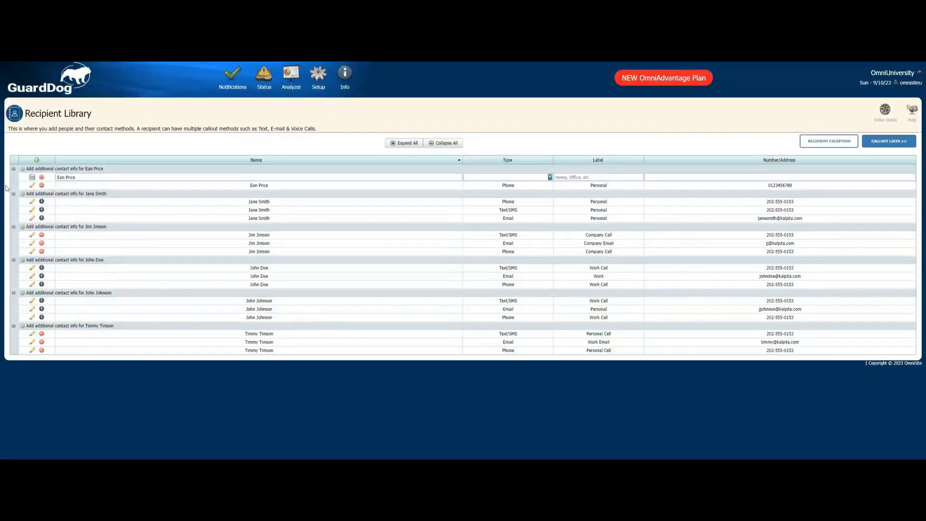
left_click(489, 177)
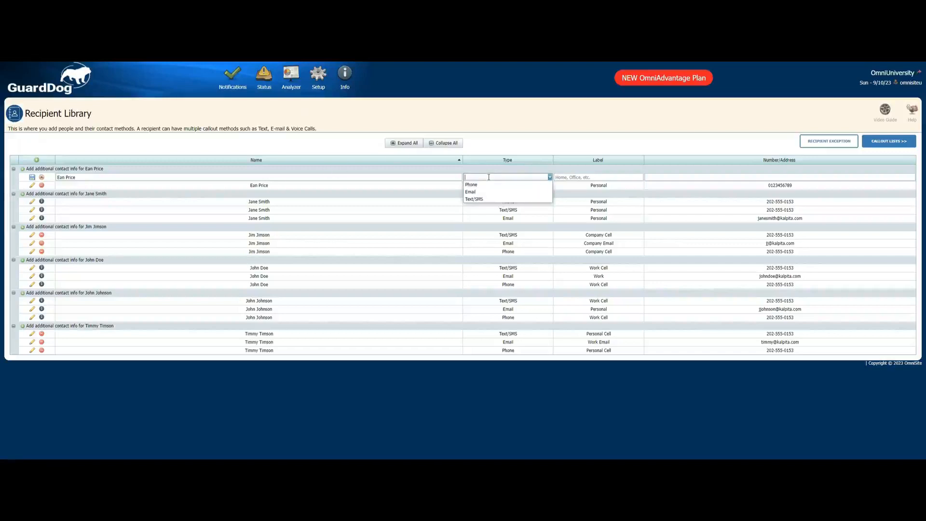
left_click(475, 193)
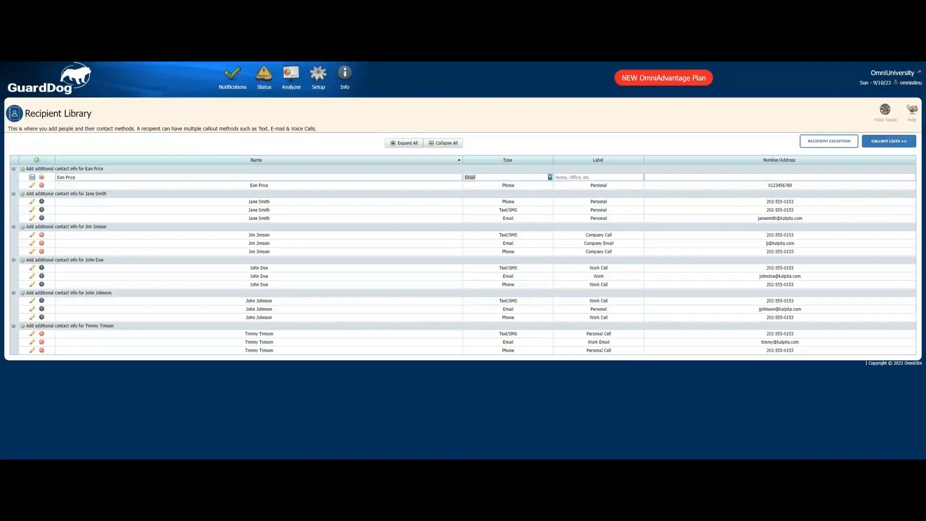
left_click(576, 176)
type("Personal")
left_click(678, 178)
key("ctrl+v")
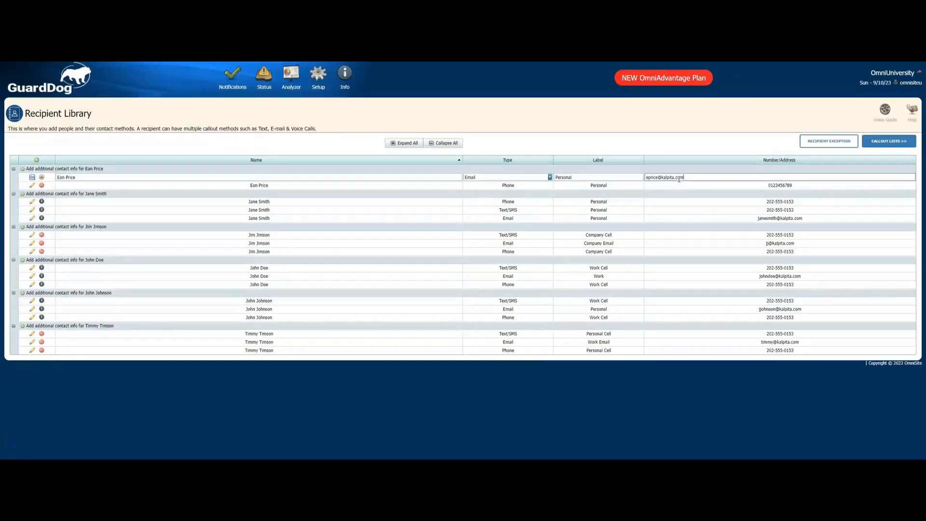
left_click(32, 177)
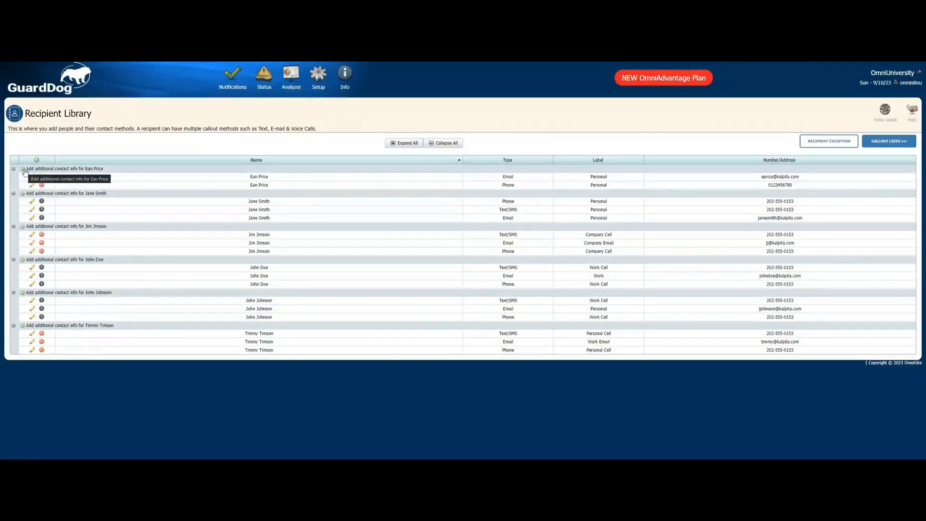
- Add a Text/SMS contact method for the recipient, labelled Personal, with their phone number, and save it
left_click(23, 169)
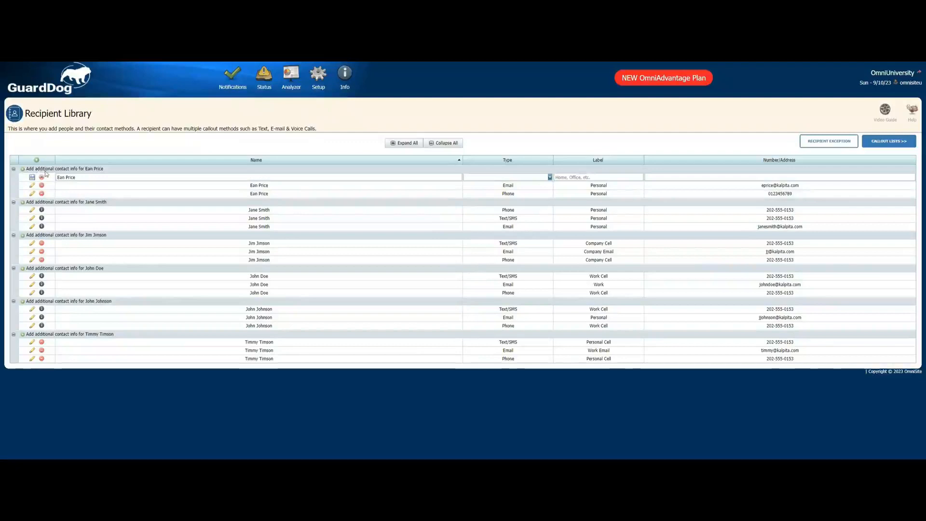
left_click(483, 177)
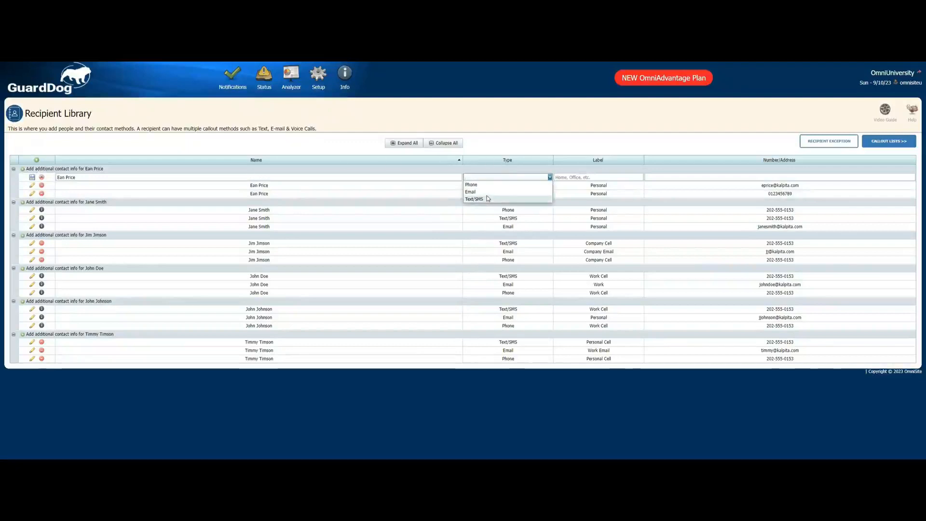
left_click(487, 198)
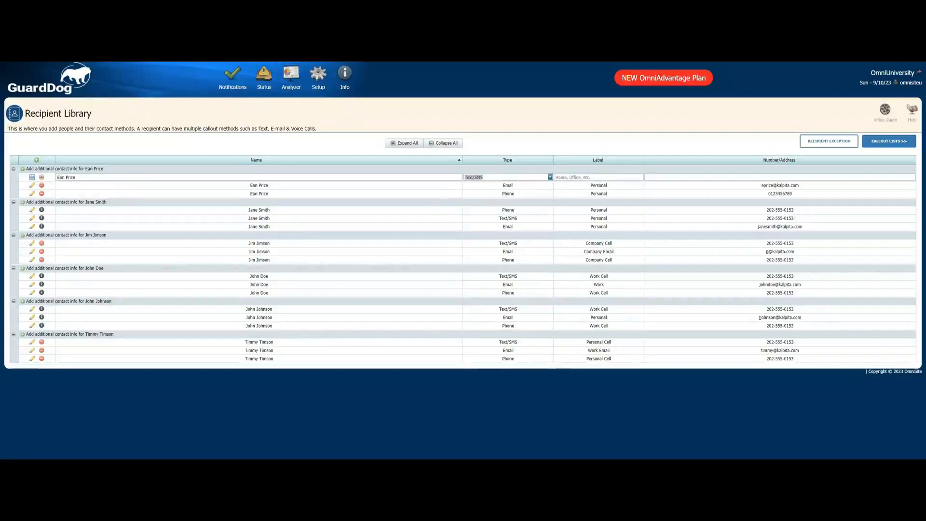
left_click(574, 176)
type("Personal")
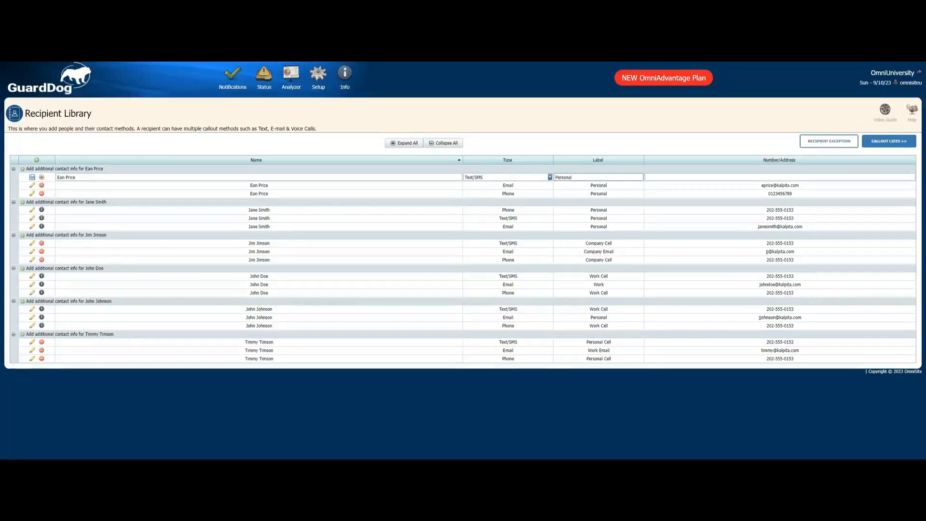
key("Tab")
type("0123456789")
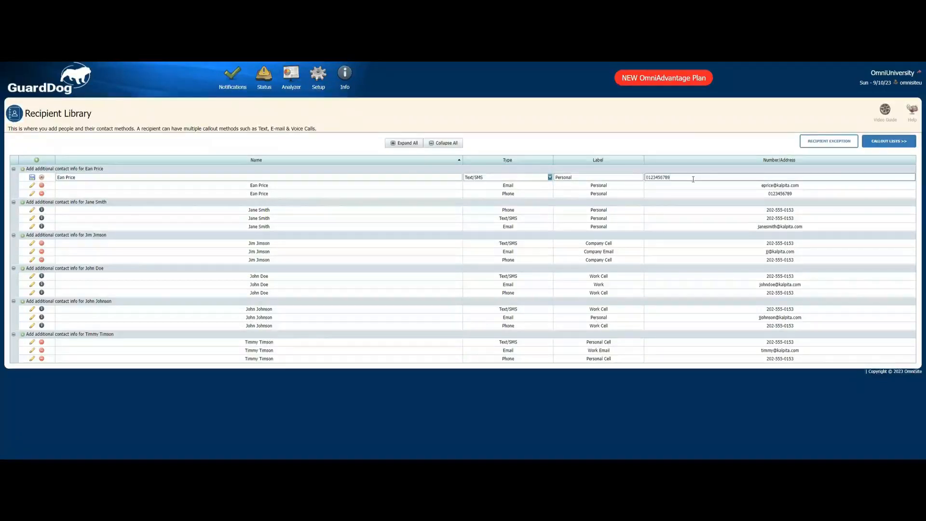
left_click(31, 178)
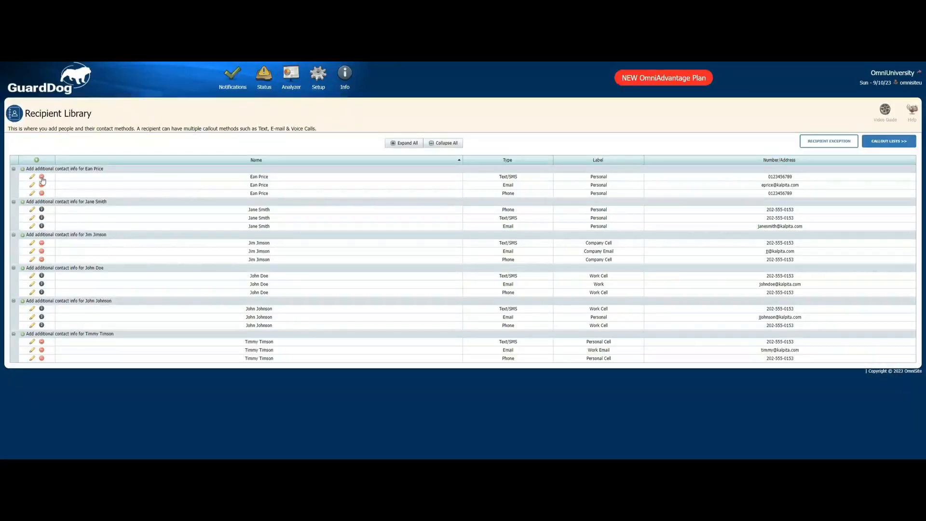
- Delete the recipient's Text/SMS contact method and confirm the deletion
mouse_move(43, 180)
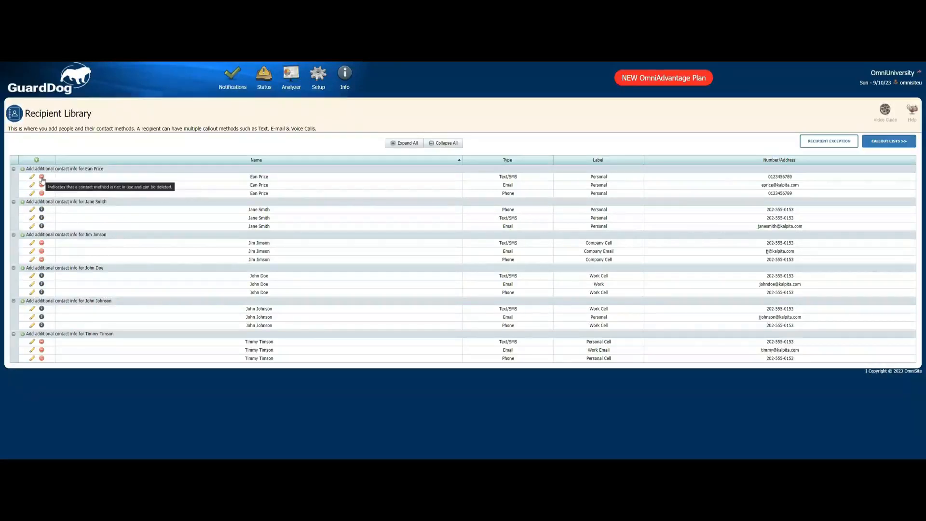
left_click(42, 178)
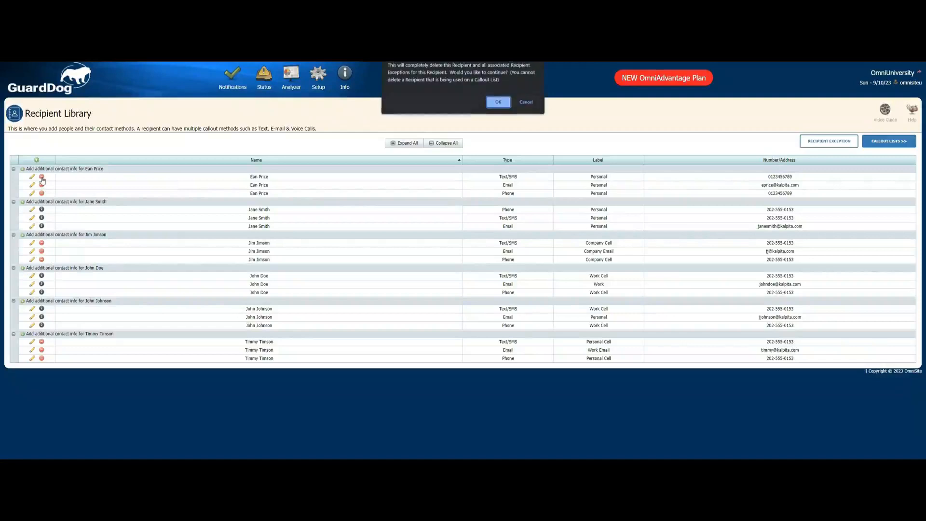
left_click(499, 104)
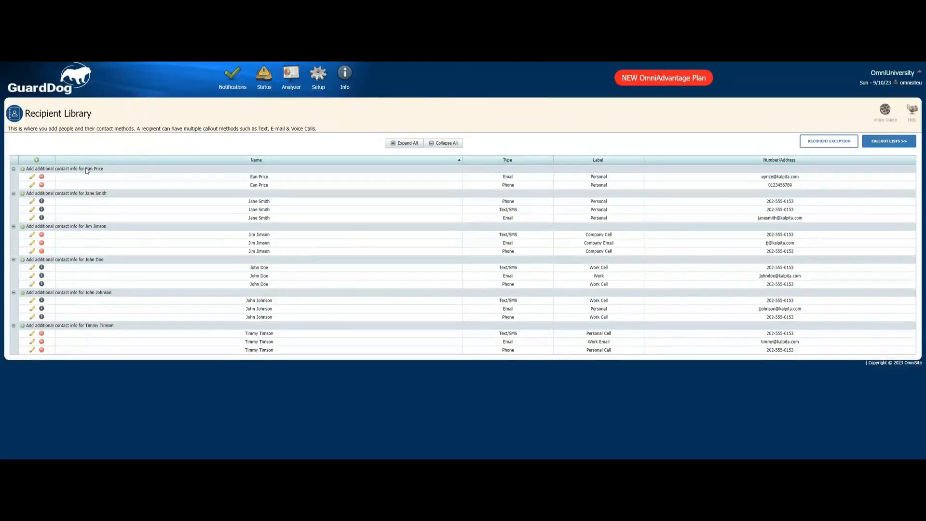
- Add a Text/SMS contact method labelled Personal with the recipient's phone number pasted in, and save it
left_click(23, 169)
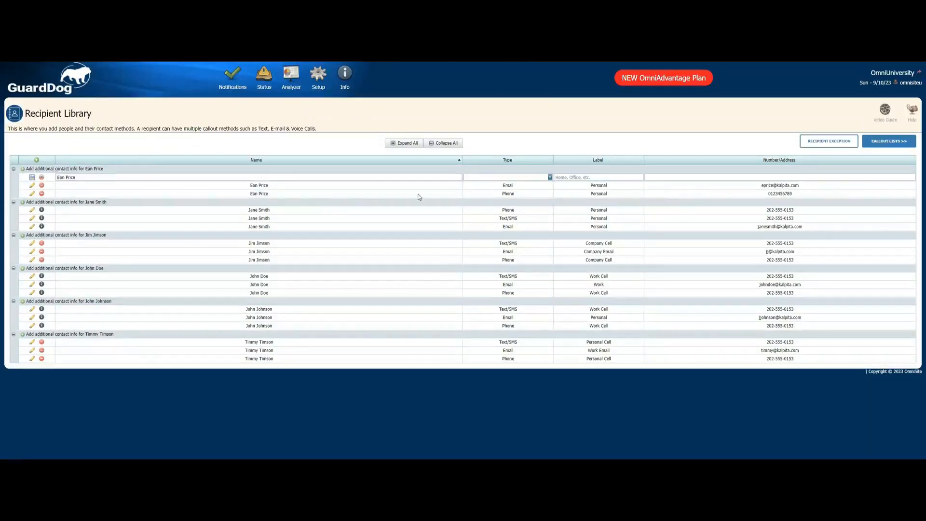
left_click(497, 177)
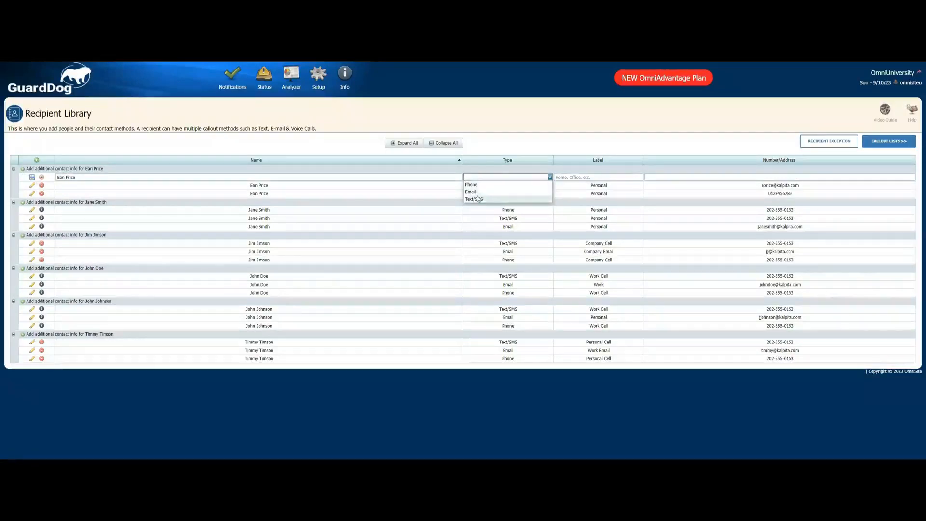
left_click(480, 201)
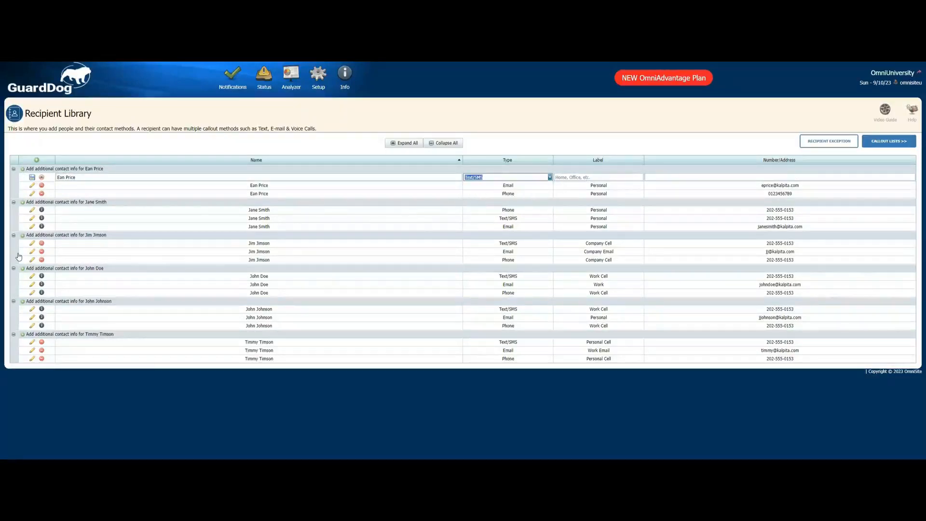
left_click(582, 177)
type("Personal")
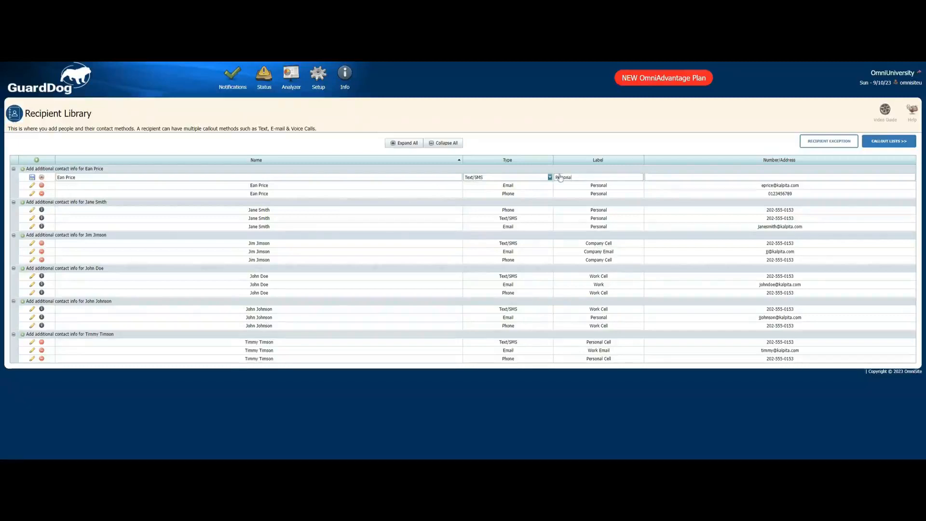
left_click(710, 177)
key("ctrl+v")
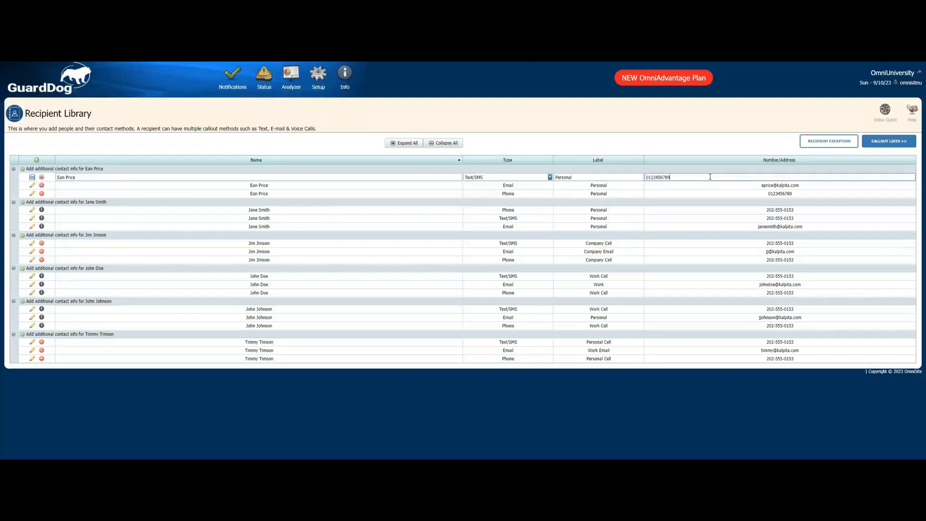
left_click(31, 178)
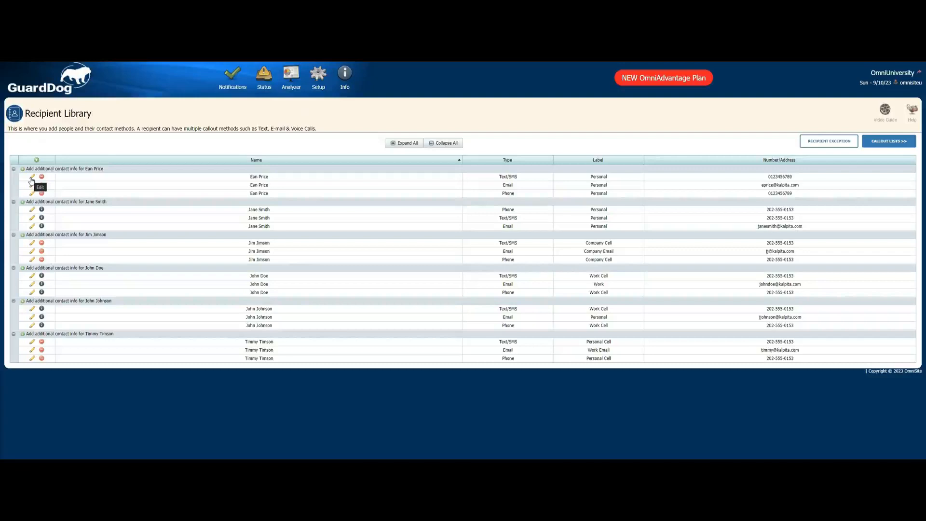
- Edit the recipient's Text/SMS method, replace its number with a different phone number, and save it
left_click(33, 177)
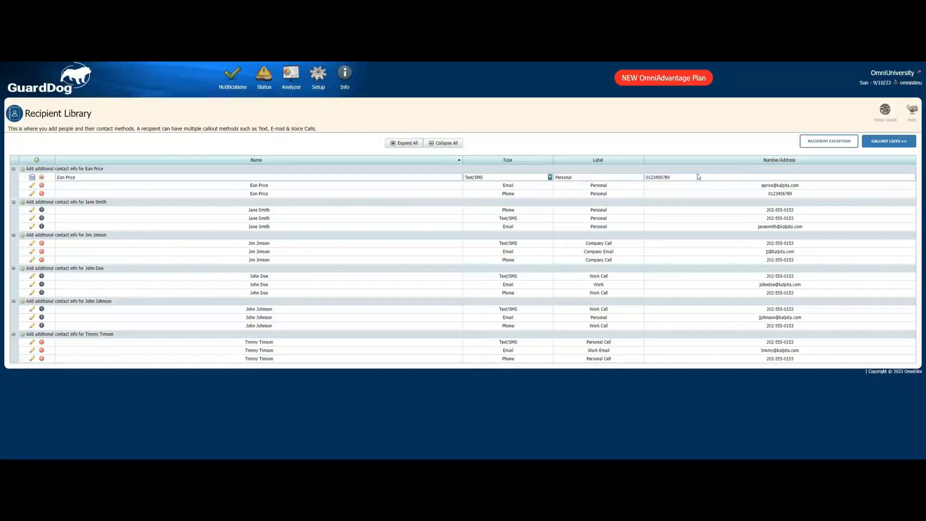
left_click(668, 179)
key("ctrl+a")
type("9876543210")
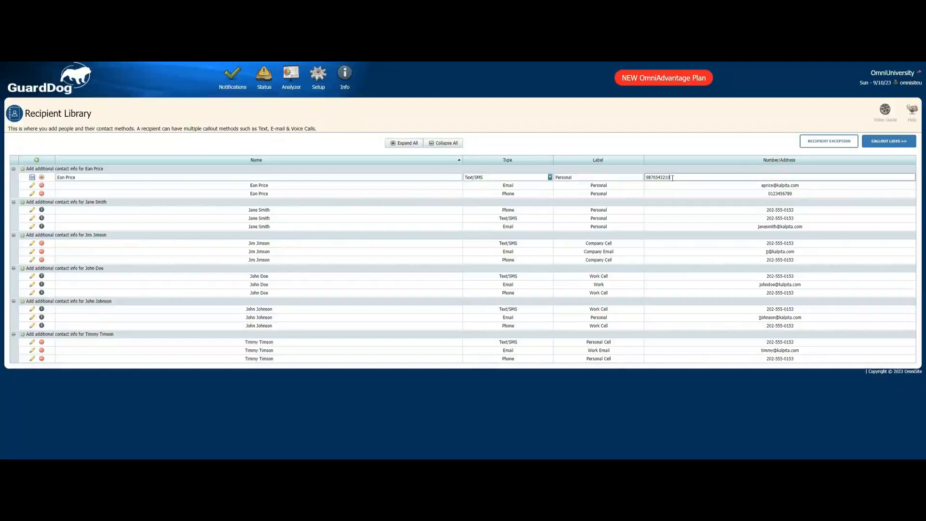
left_click(32, 177)
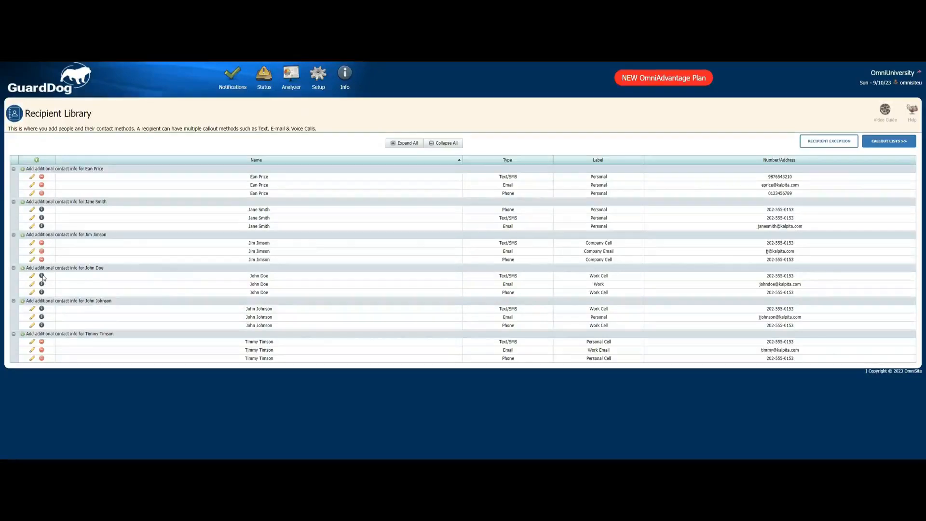
- Open the Callout Lists page and select the North Plant Night Shift list
mouse_move(42, 276)
left_click(896, 143)
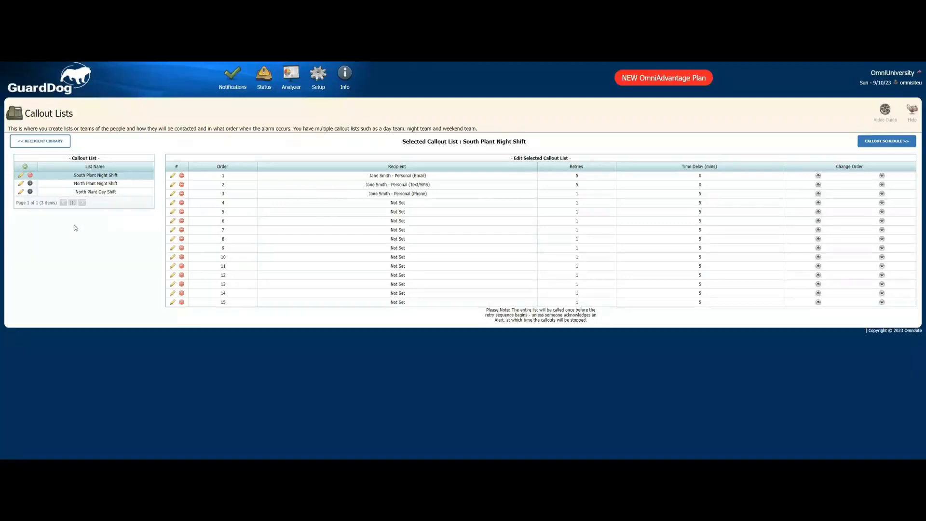
left_click(81, 185)
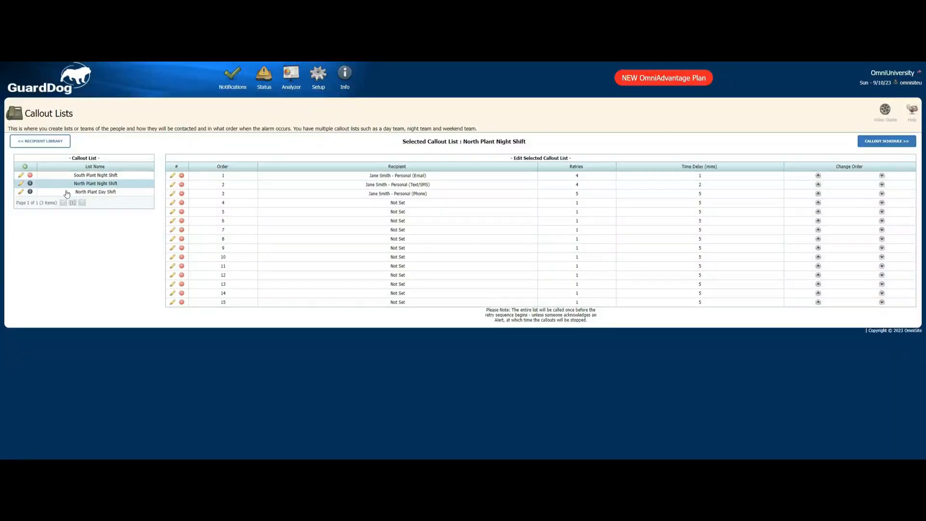
- Review the North Plant Day Shift, North Plant Night Shift and South Plant Night Shift callout lists
left_click(67, 193)
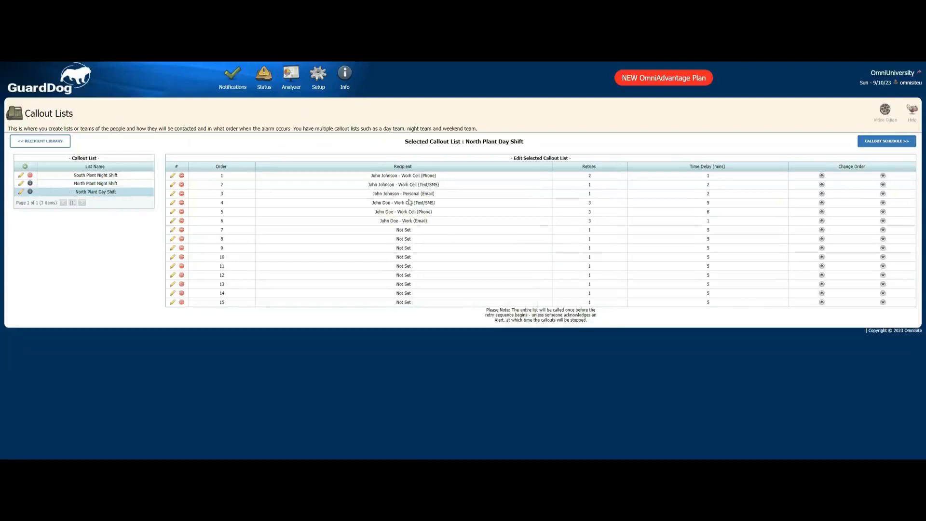
left_click(95, 185)
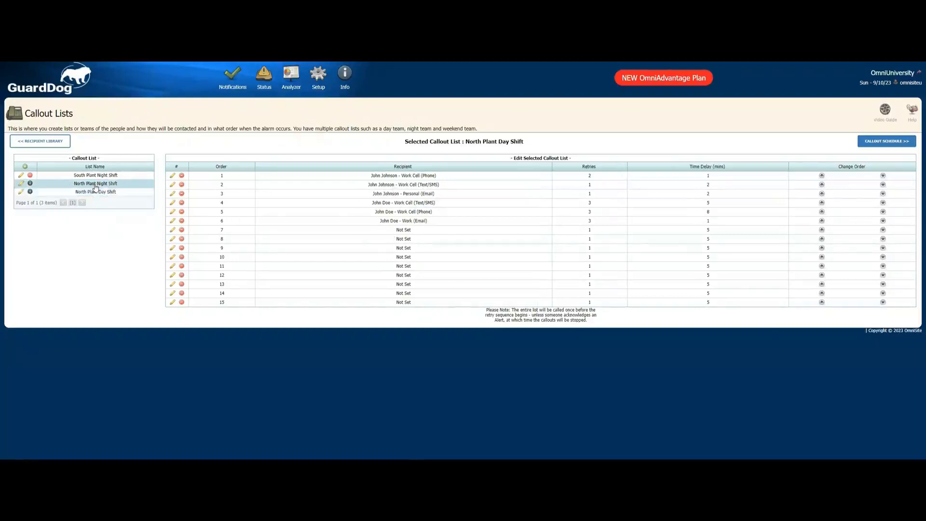
left_click(96, 176)
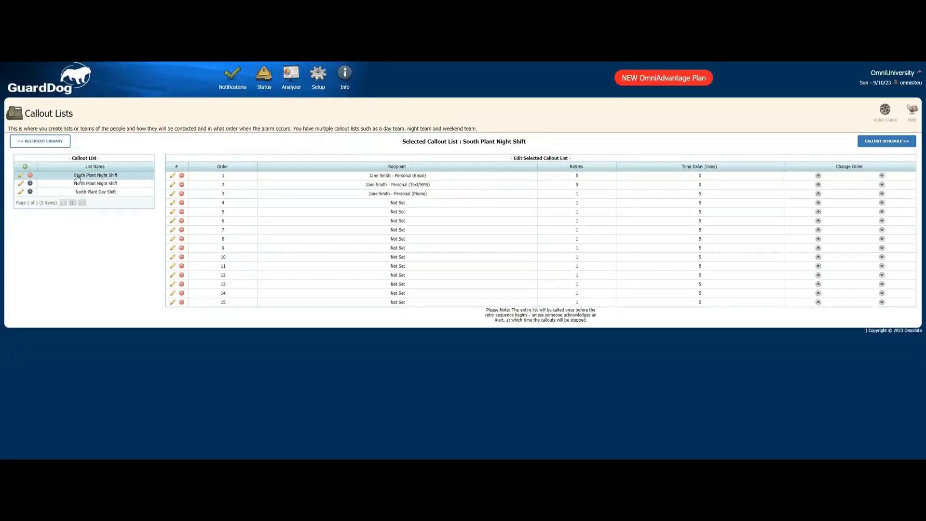
- Create a new callout list named South Plant Day Shift, save it and dismiss the notice
left_click(25, 167)
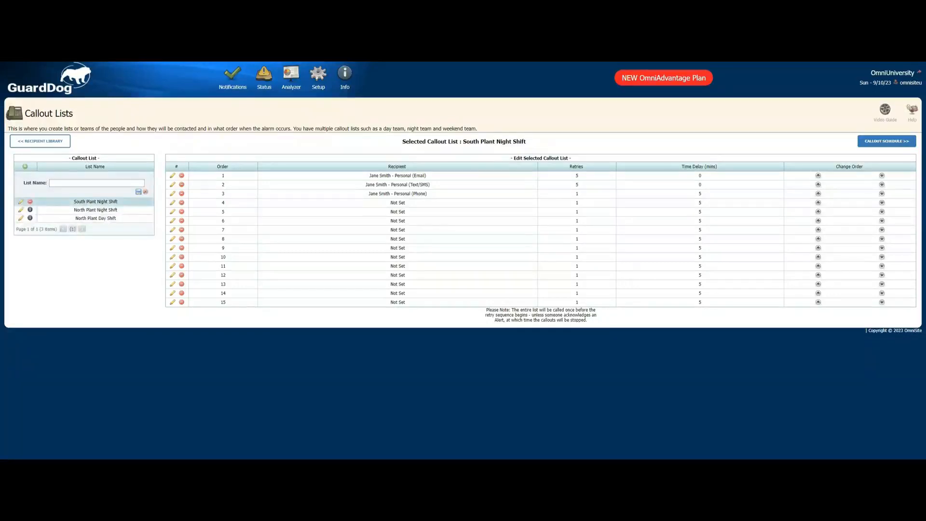
left_click(85, 184)
type("South Plant Day Shift")
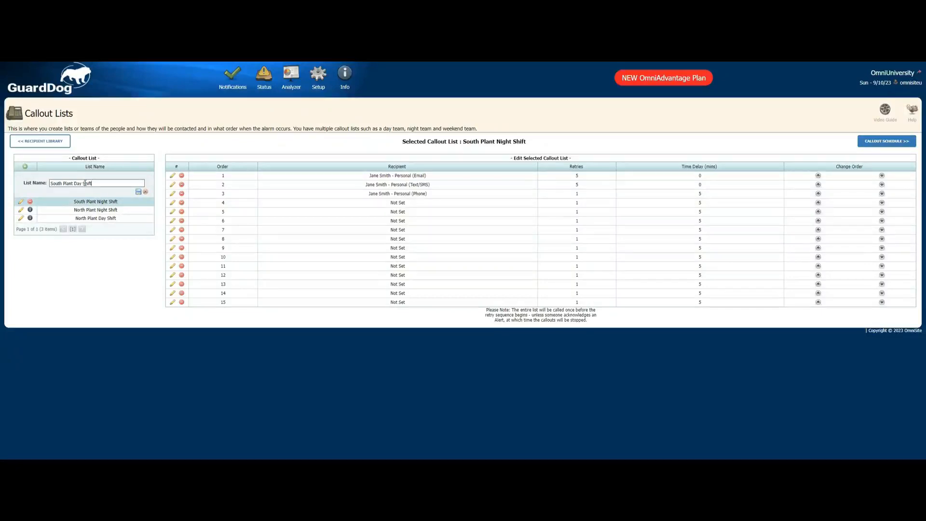
left_click(138, 192)
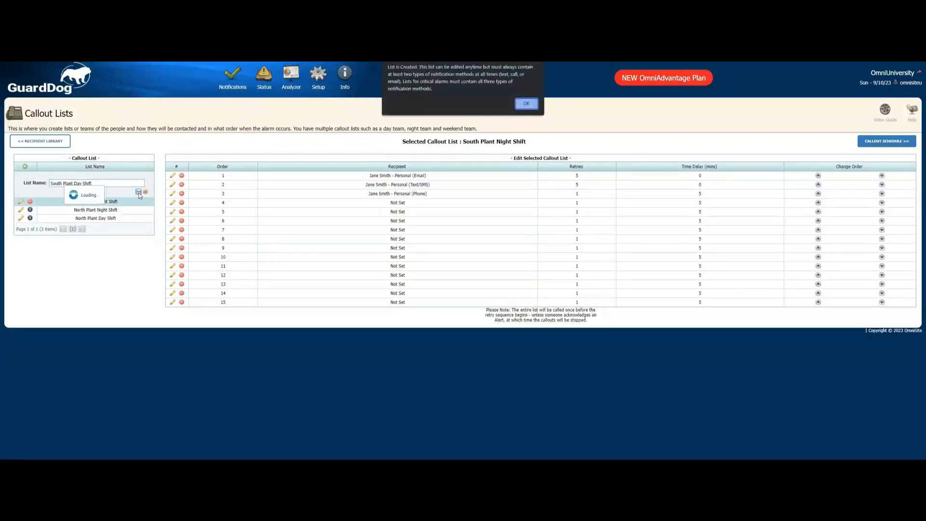
left_click(529, 109)
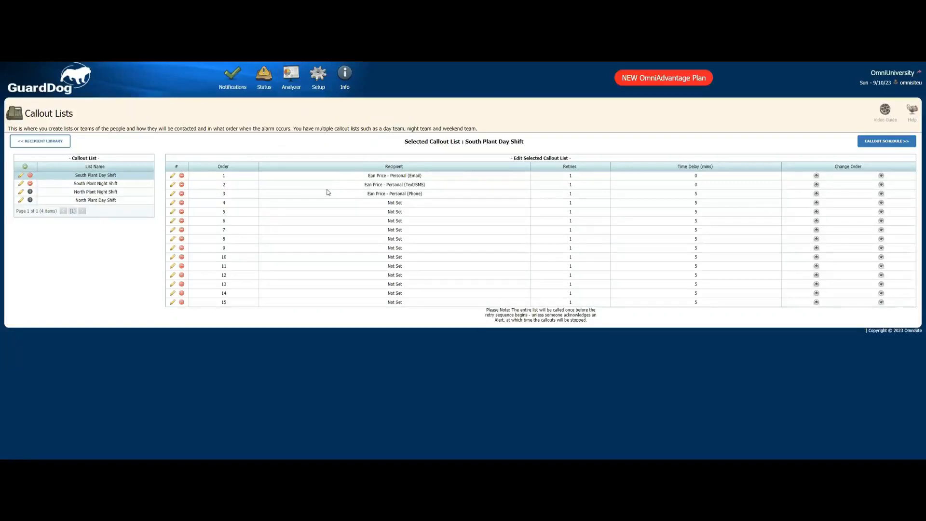
- Fill slot 4 of the list with the second recipient's Personal Cell (Text/SMS) method, 2 retries and a 2-minute delay, and save
left_click(173, 205)
left_click(278, 201)
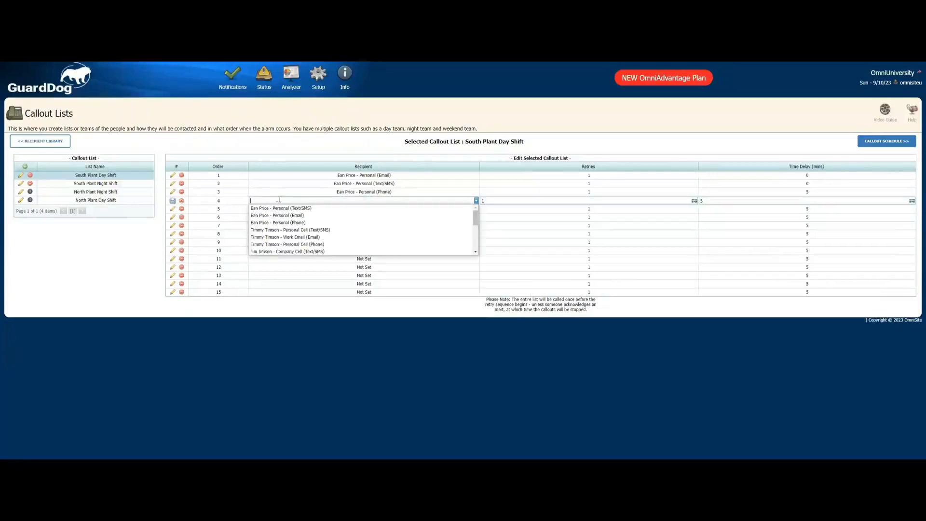
left_click(290, 230)
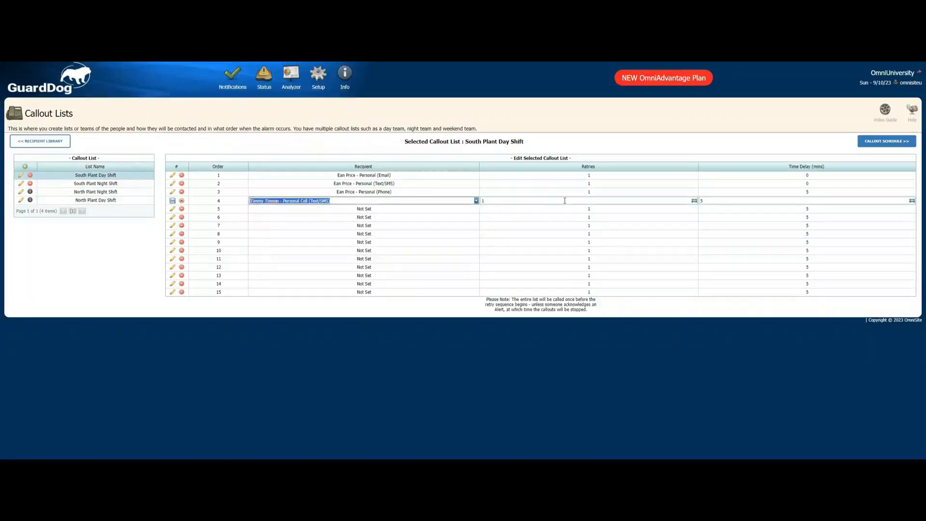
left_click(694, 202)
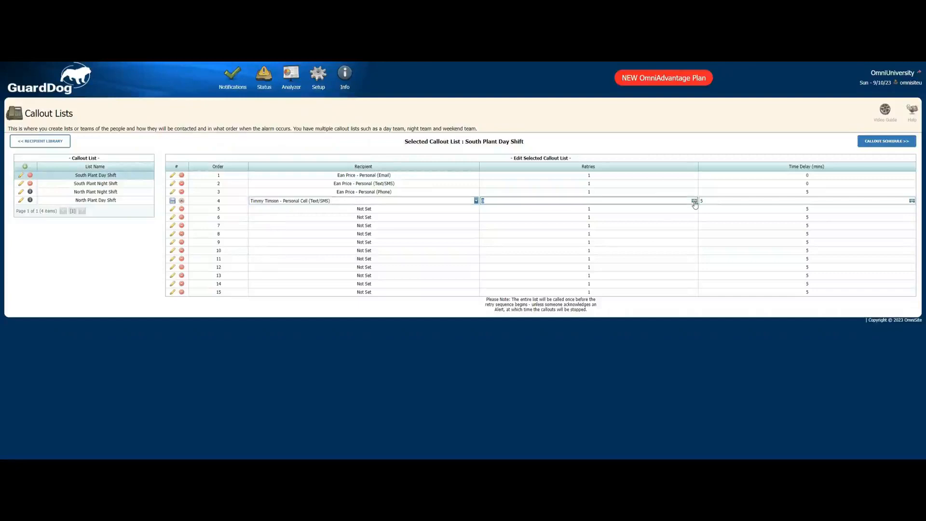
left_click(694, 201)
left_click(913, 204)
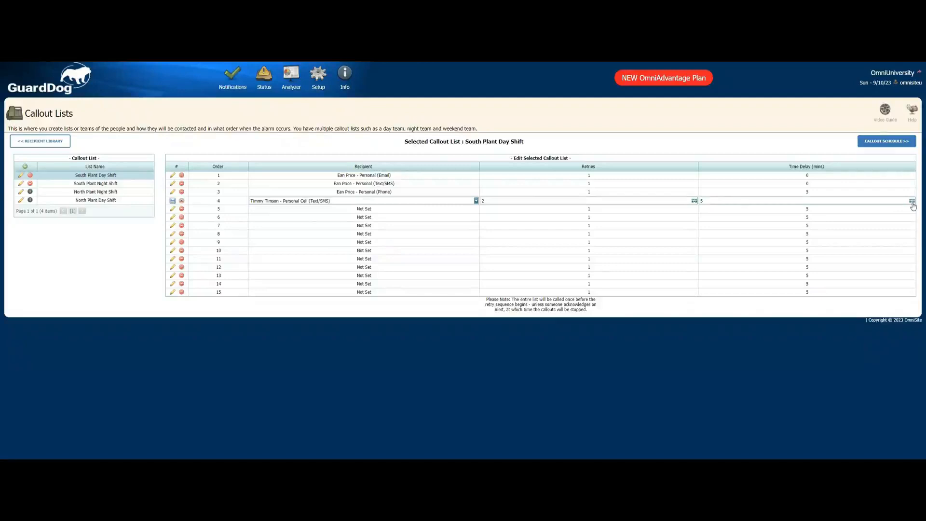
left_click(172, 202)
- Fill slot 5 with the same recipient's Personal Cell (Phone) method with 4 retries, and save the row
left_click(172, 212)
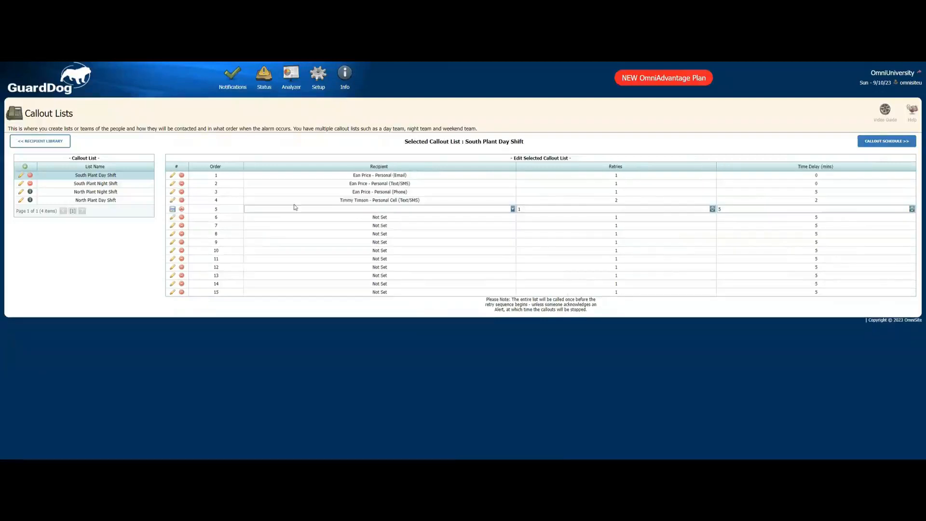
left_click(347, 209)
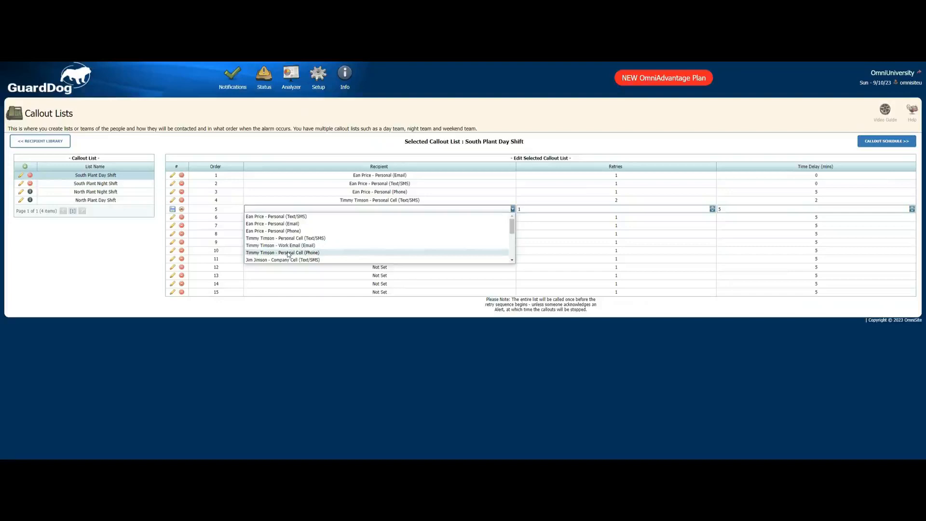
left_click(289, 253)
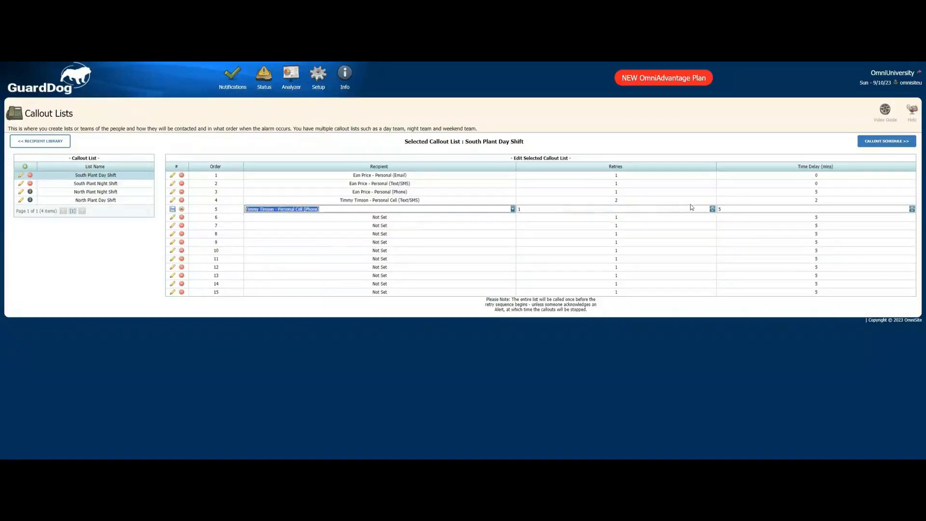
left_click(713, 209)
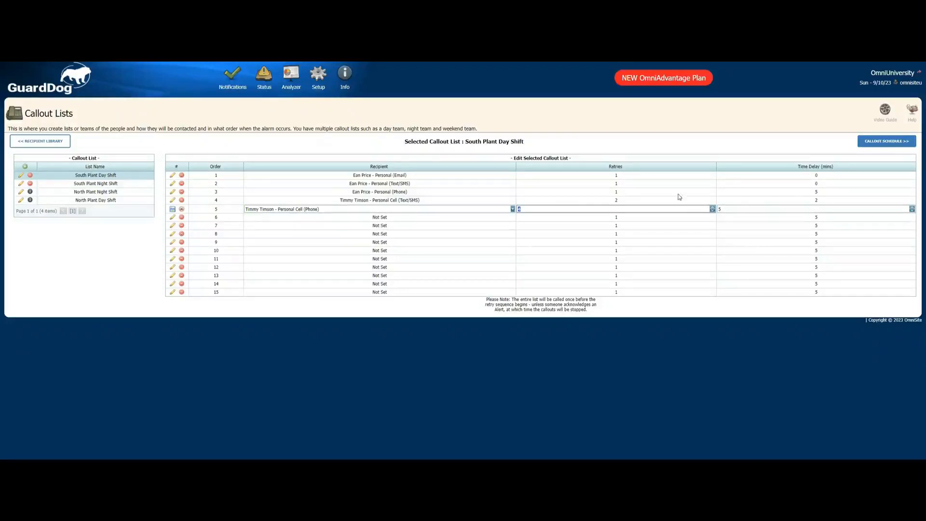
left_click(173, 209)
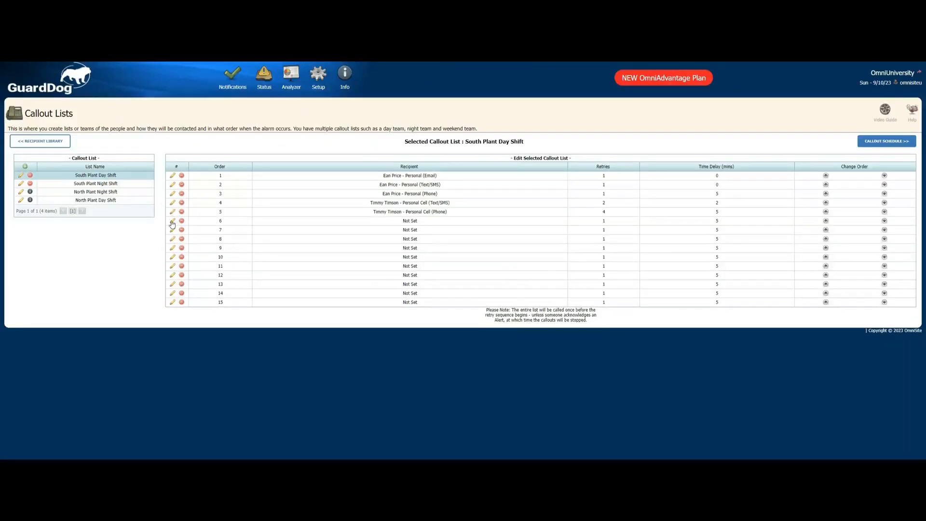
- Fill slot 6 with a third recipient's Company Cell (Phone) method with 5 retries, and save the row
left_click(173, 221)
left_click(405, 215)
scroll(351, 233, "down", 3)
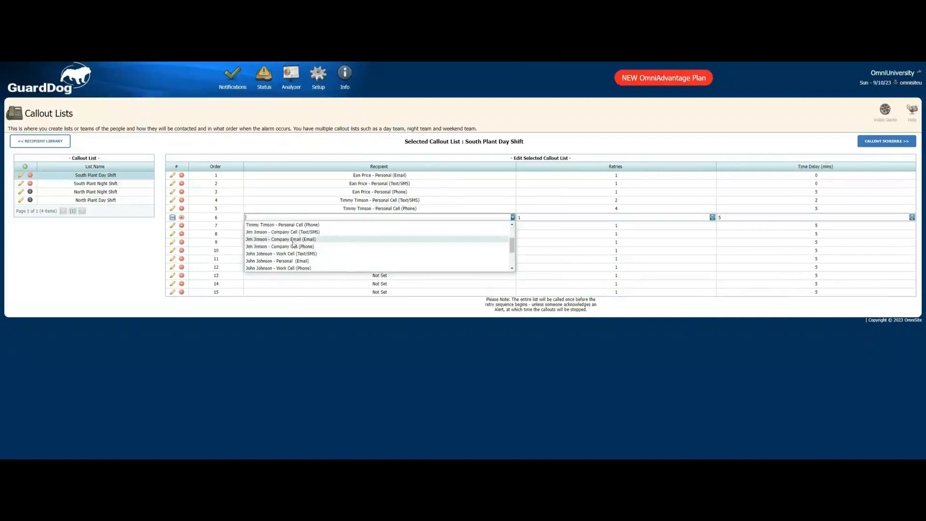
left_click(288, 247)
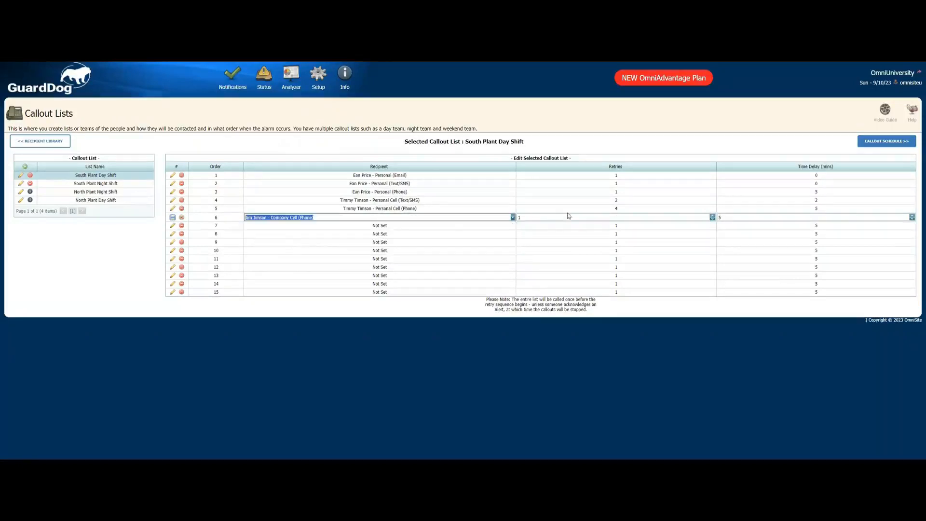
left_click(712, 216)
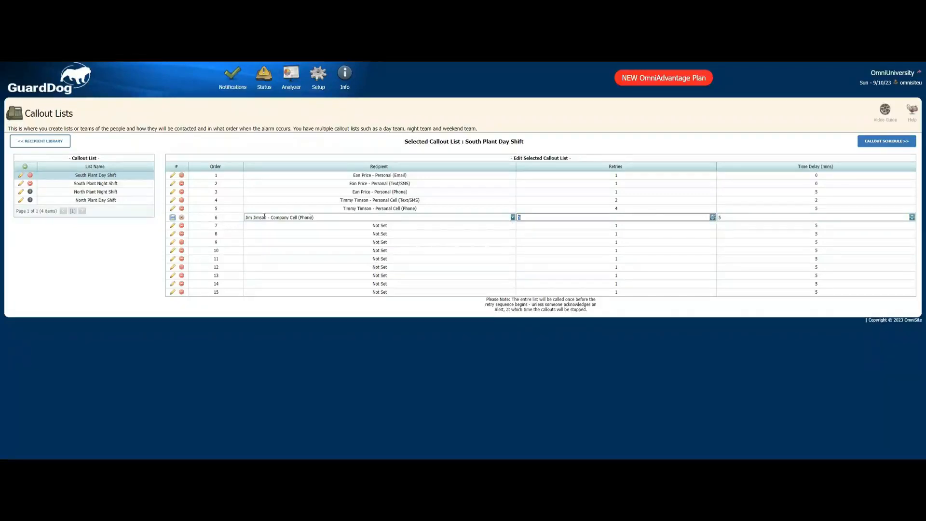
left_click(172, 218)
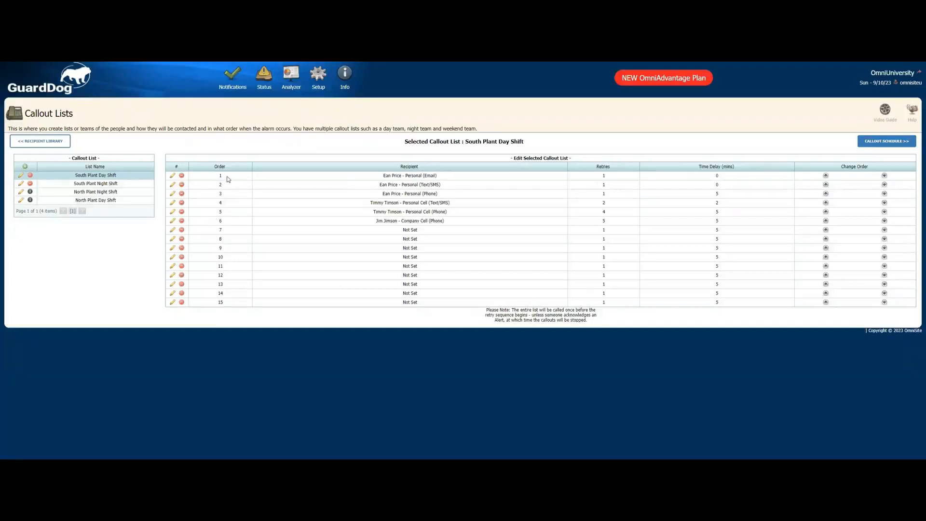
- Open the Callout Schedule page and expand the North Plant Schedule's callout lists to review their contacts
left_click_drag(287, 176, 366, 181)
left_click(413, 176)
left_click(881, 141)
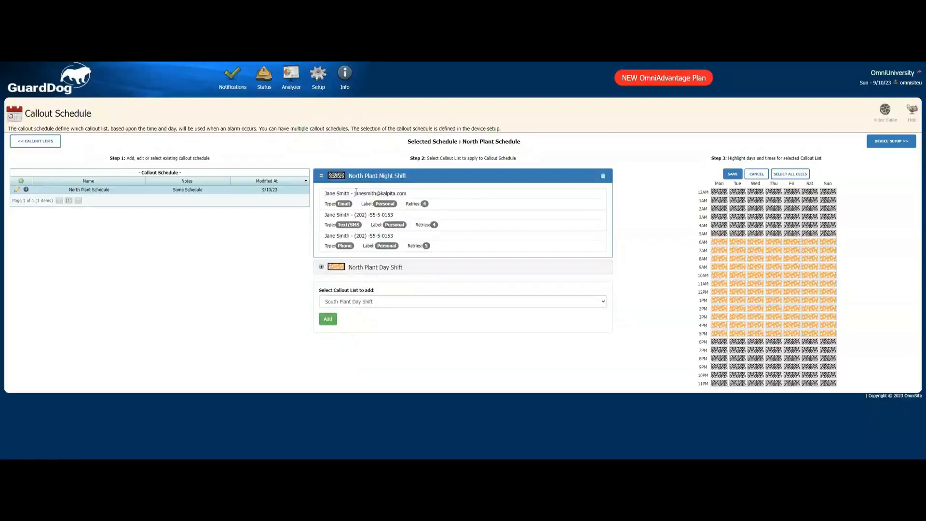
left_click(354, 267)
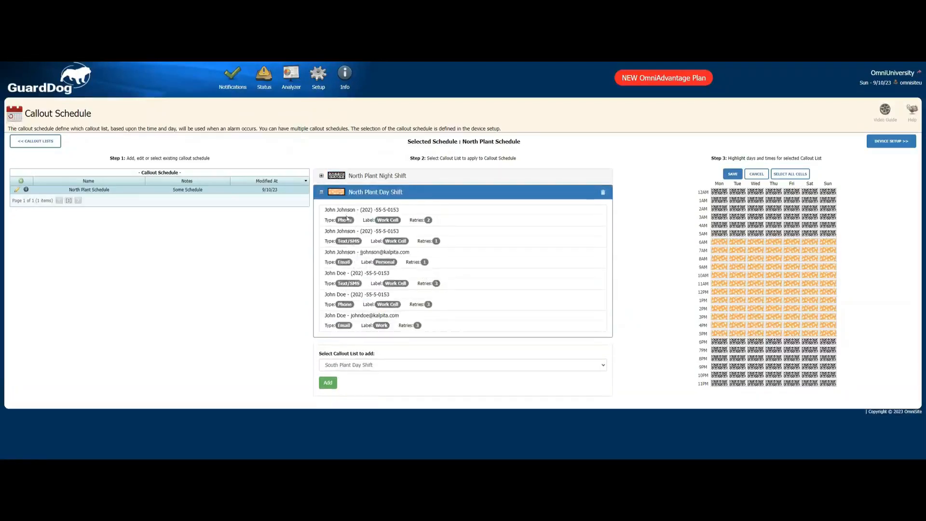
left_click(338, 181)
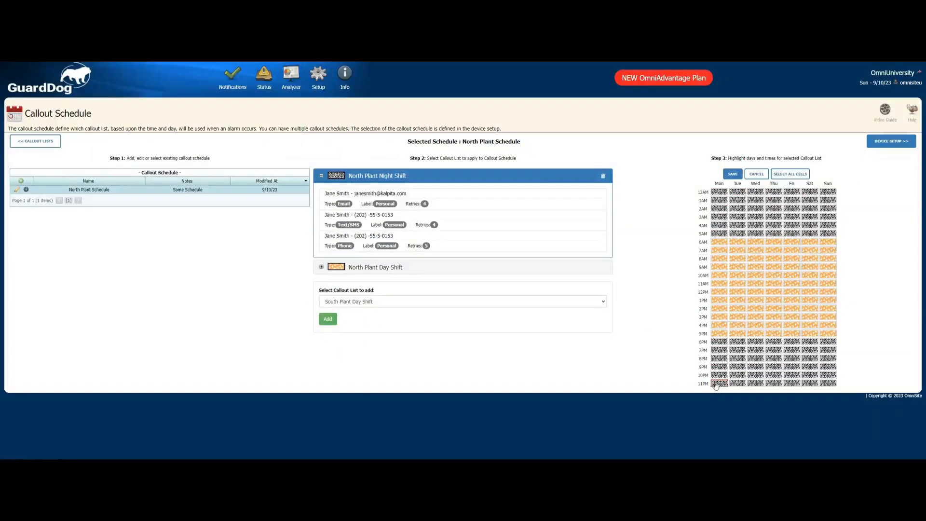
- Add a new callout schedule named South Plant Schedule and save it
left_click(426, 272)
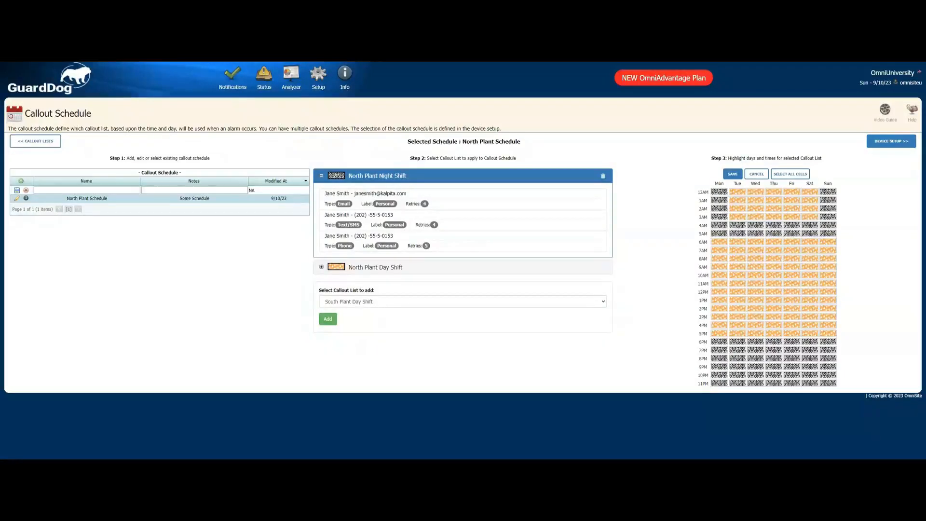
left_click(77, 191)
type("South Plant Schedule")
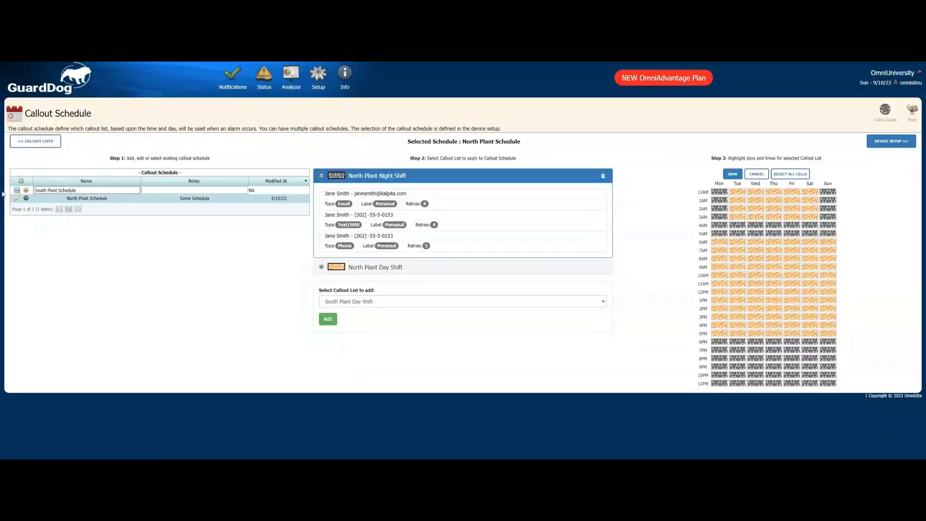
left_click(18, 192)
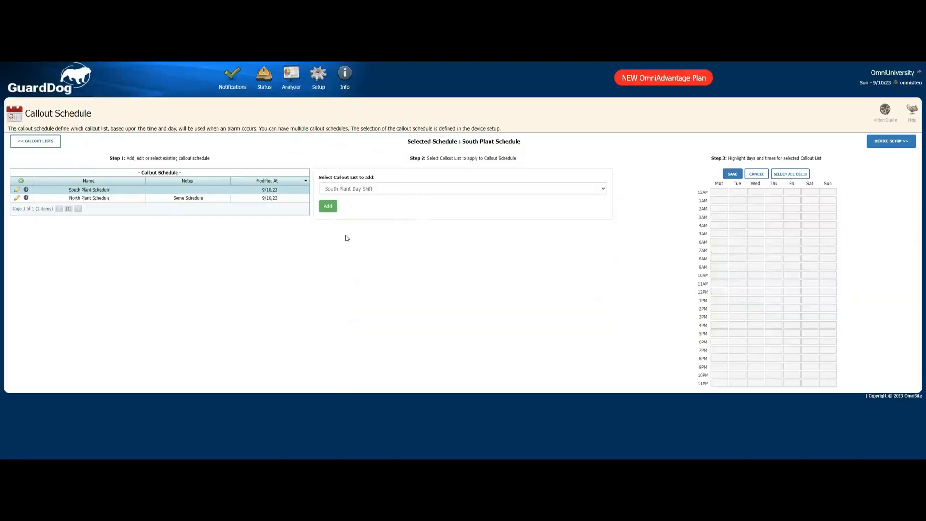
- Add the South Plant Day Shift callout list to the South Plant Schedule
left_click(403, 188)
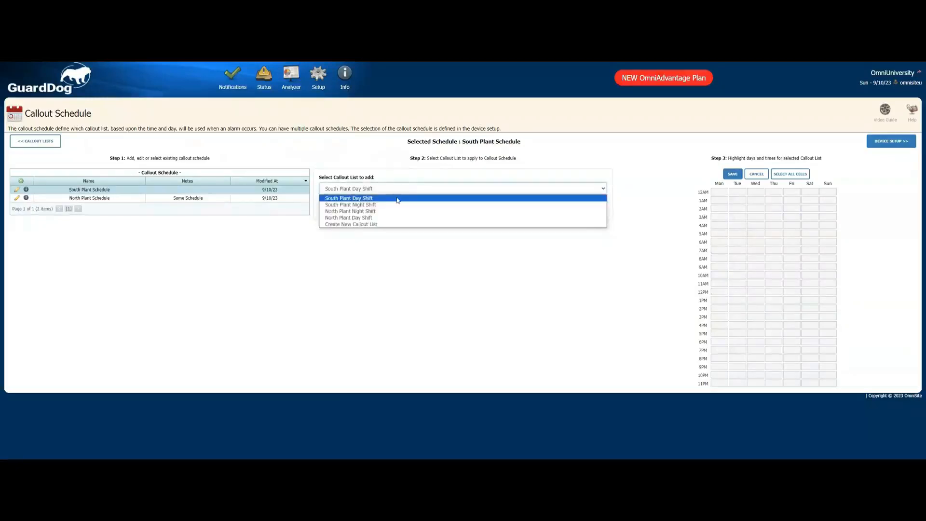
left_click(397, 201)
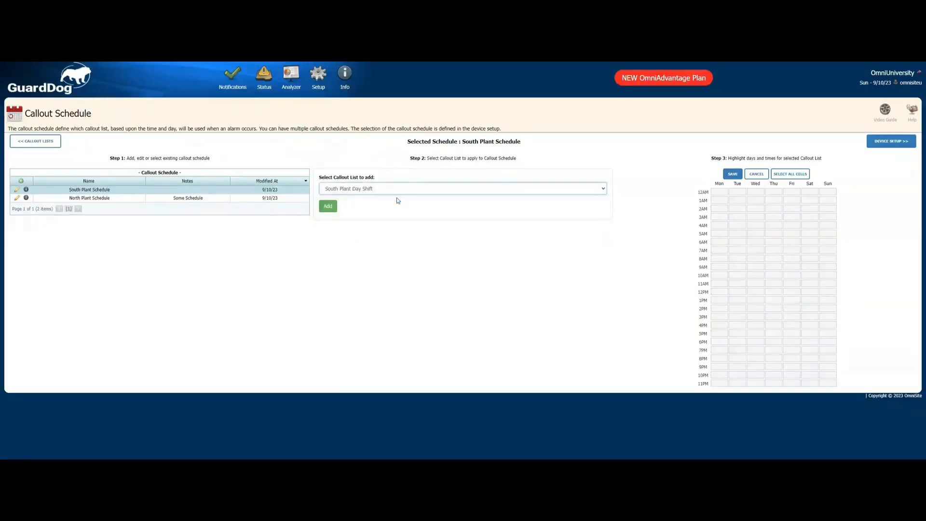
left_click(328, 206)
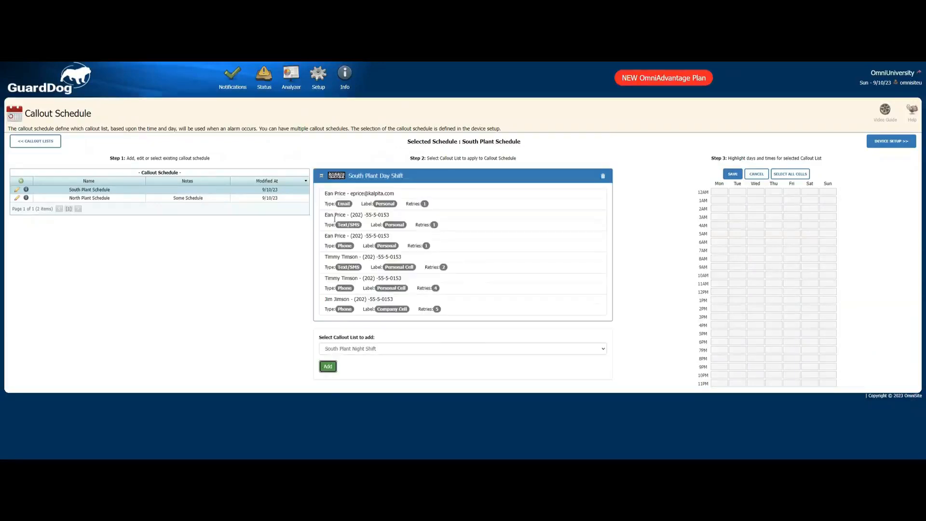
- Add the South Plant Night Shift callout list to the South Plant Schedule as well
left_click(334, 350)
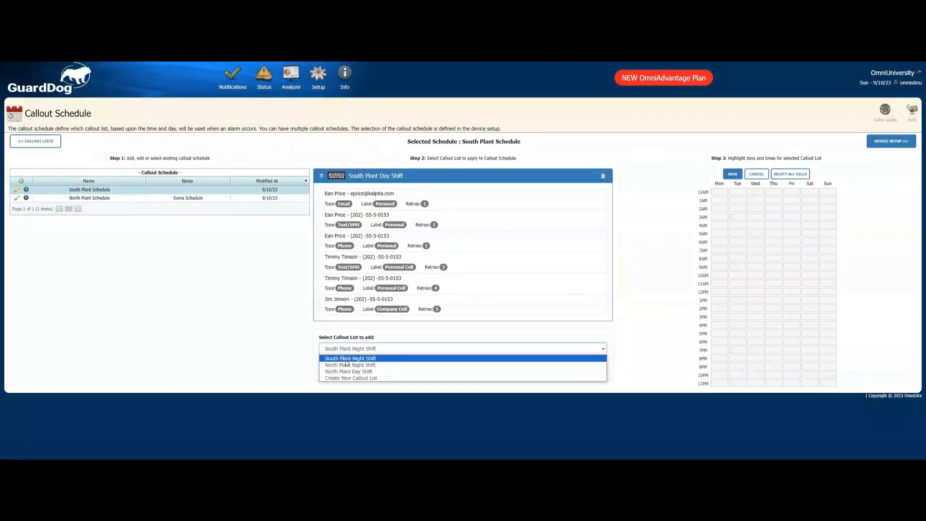
left_click(345, 360)
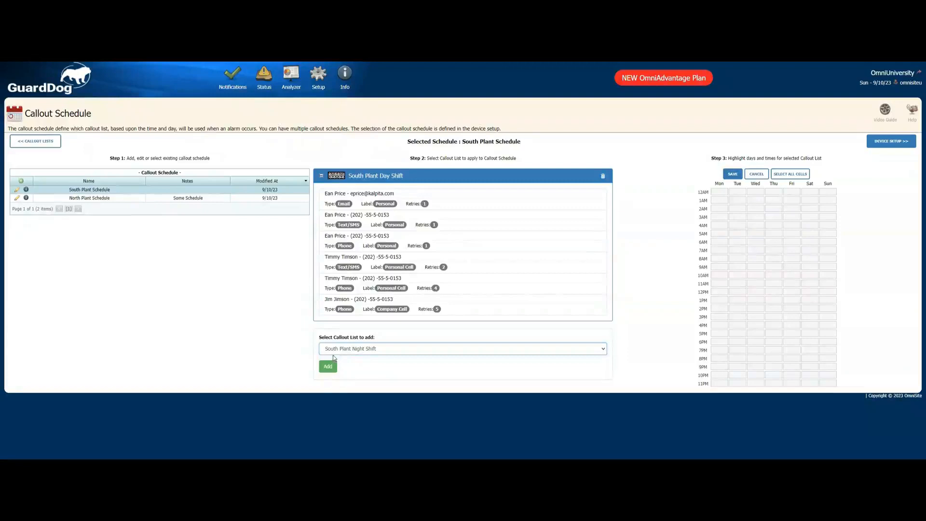
left_click(328, 367)
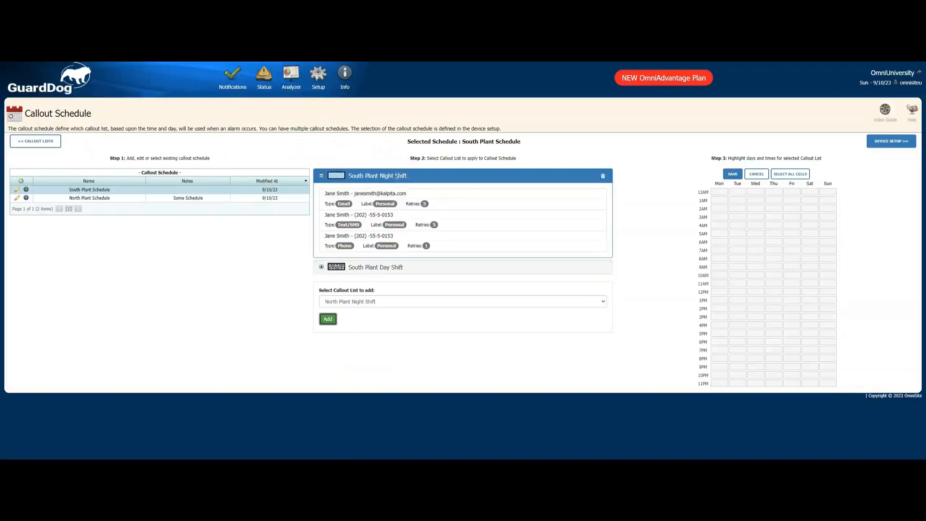
- Highlight 6AM through 5PM on every day for the South Plant Day Shift callout list
left_click(391, 267)
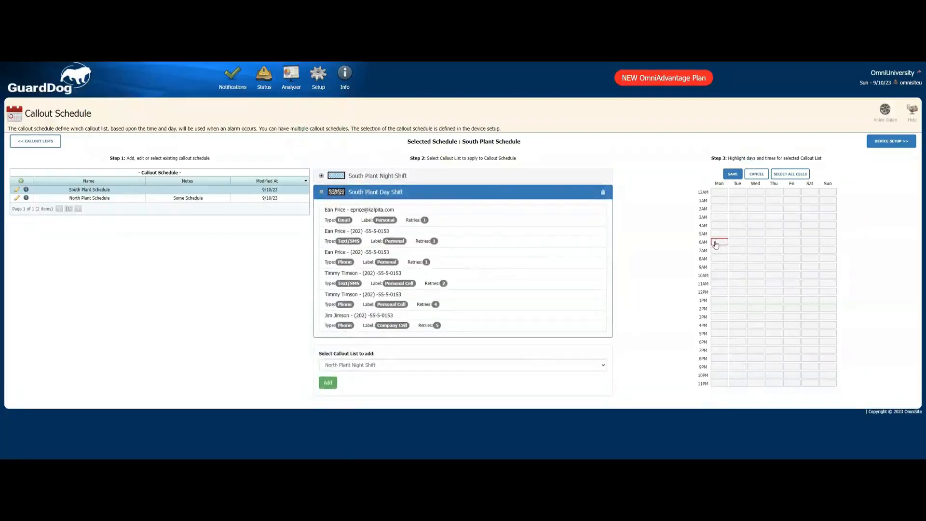
left_click_drag(716, 245, 830, 340)
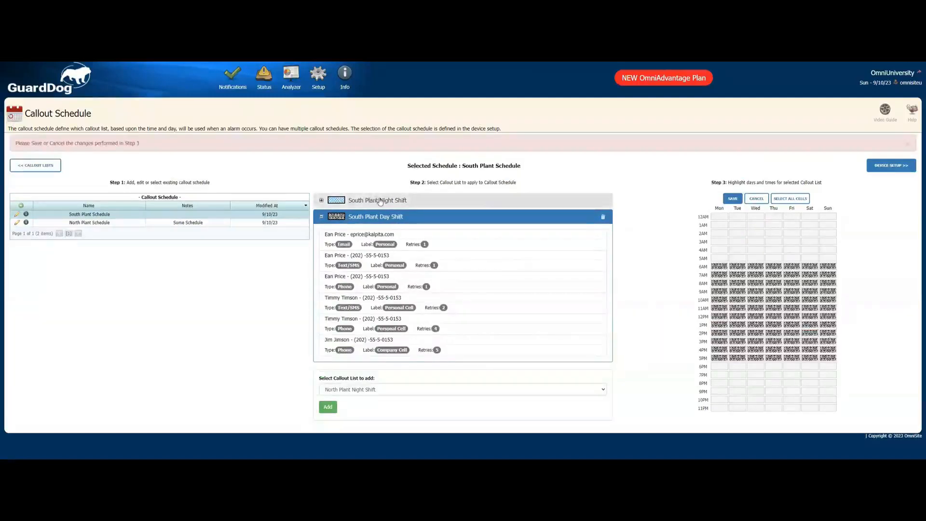
- Highlight 12AM–5AM and 6PM–11PM on every day for the South Plant Night Shift list, then save the schedule
left_click(380, 202)
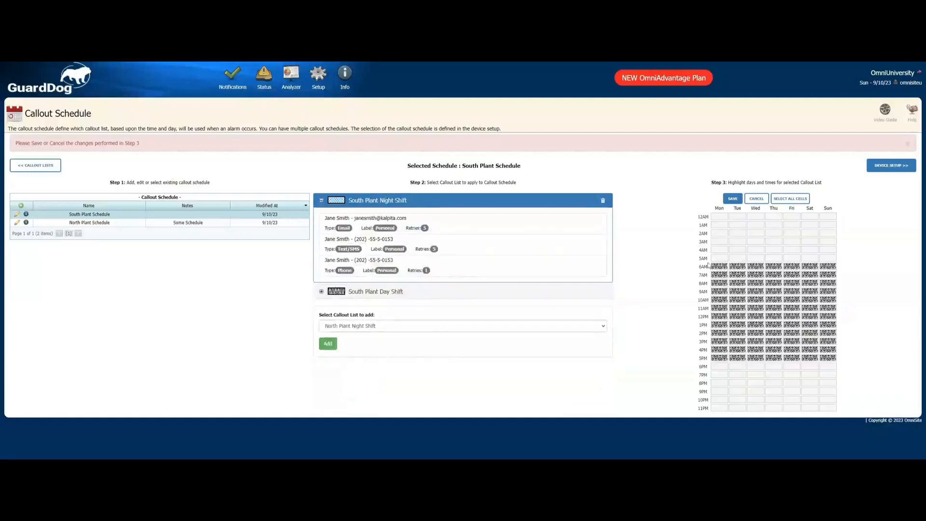
left_click_drag(714, 218, 825, 264)
left_click_drag(717, 368, 827, 408)
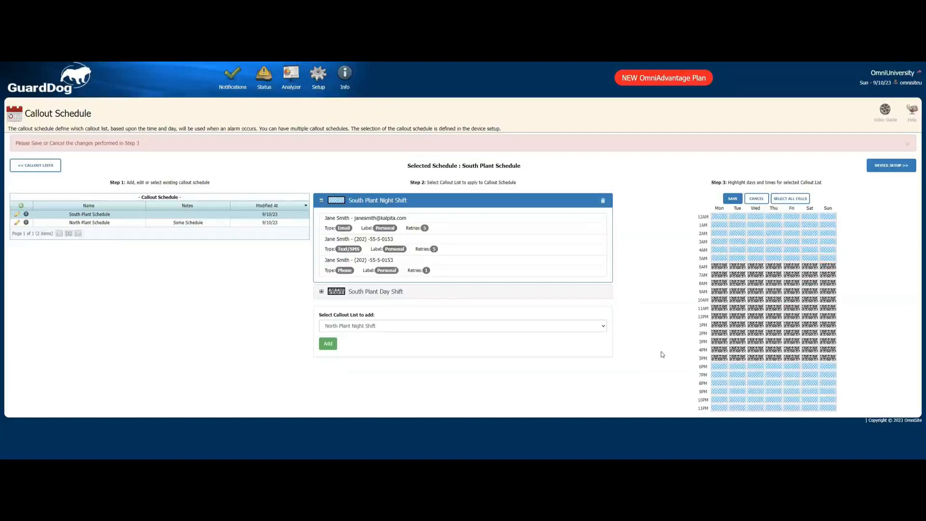
left_click(733, 199)
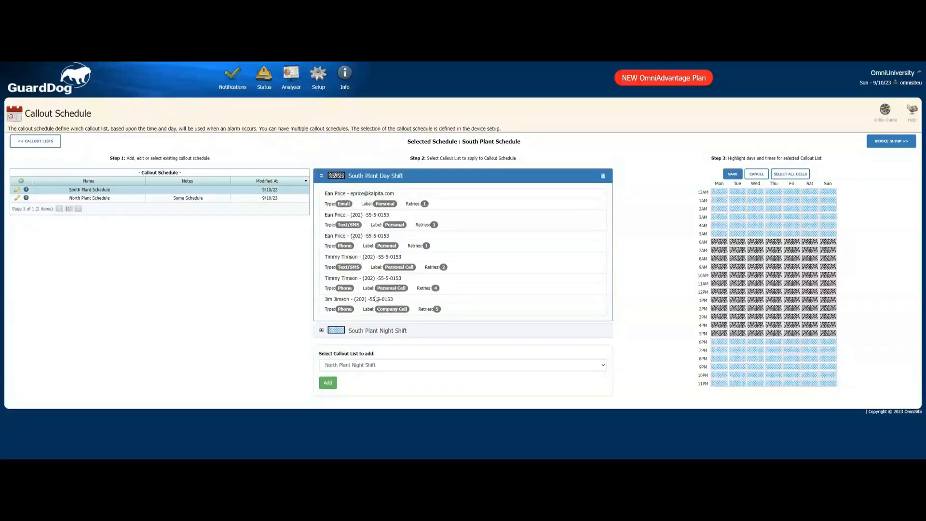
- Expand each South Plant shift list in turn to review its highlighted hours
left_click(379, 330)
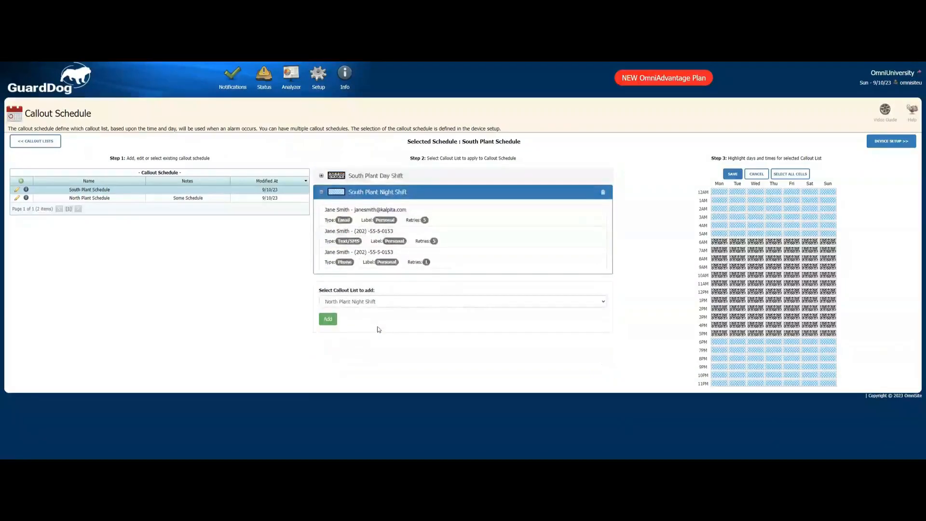
left_click(408, 179)
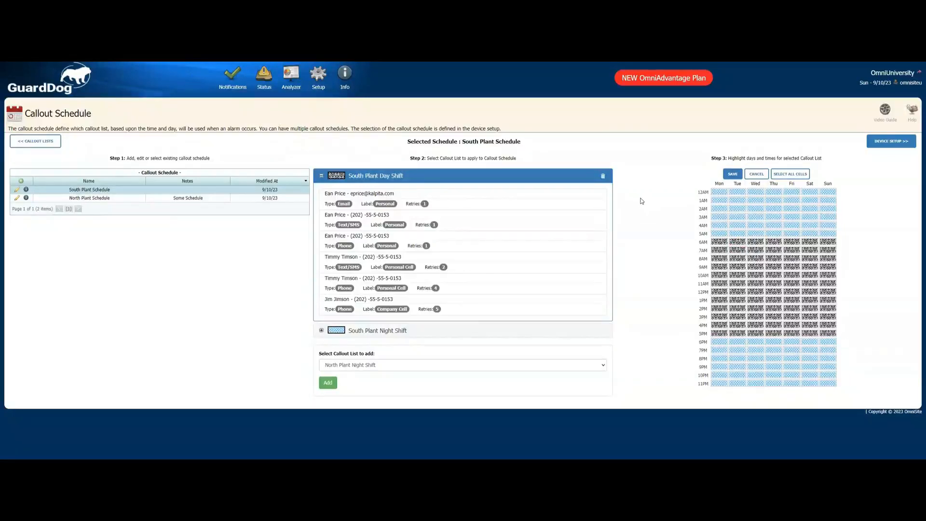
- In device setup, set Input 1 to notify on Alarm & Normal using the South Plant Schedule, and save the row
left_click(891, 141)
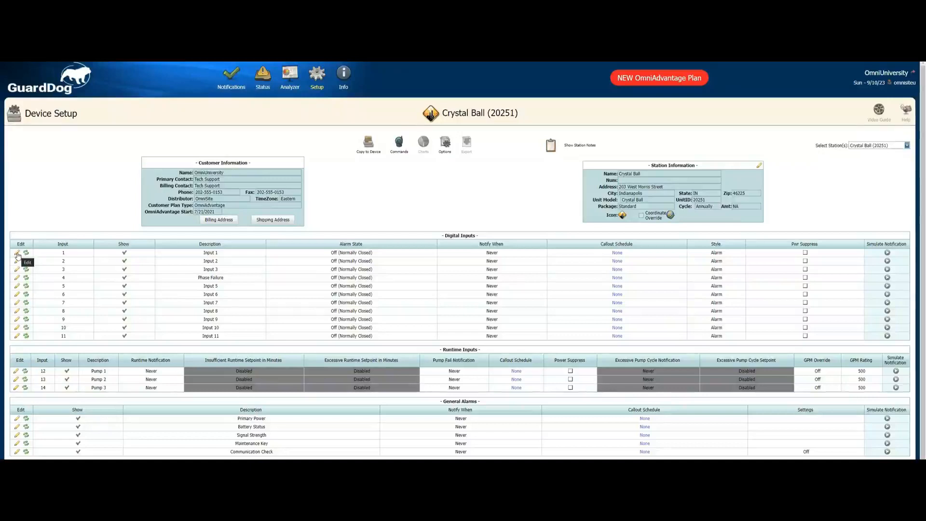
left_click(18, 254)
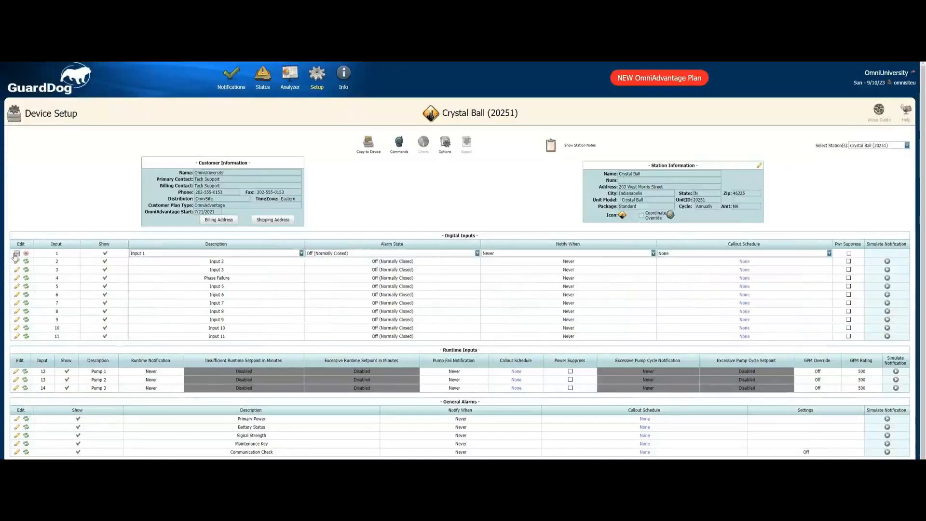
left_click(552, 255)
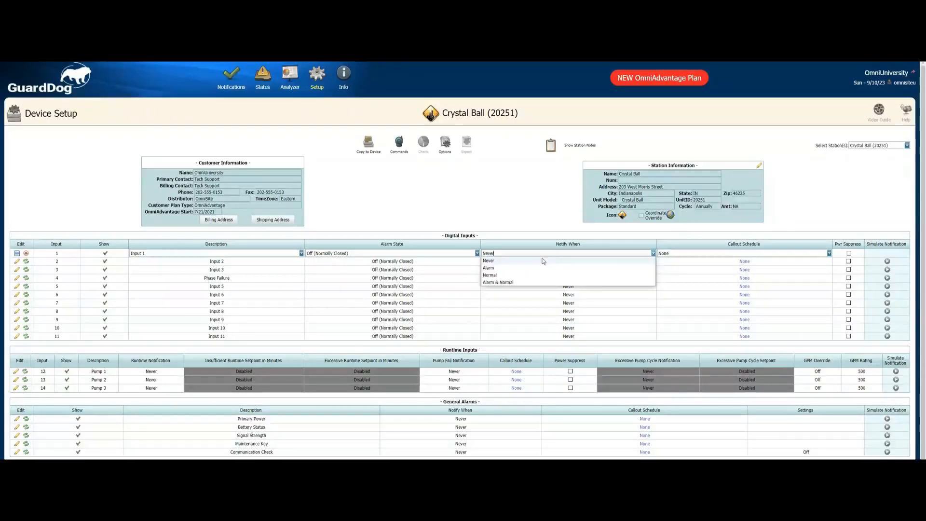
left_click(496, 282)
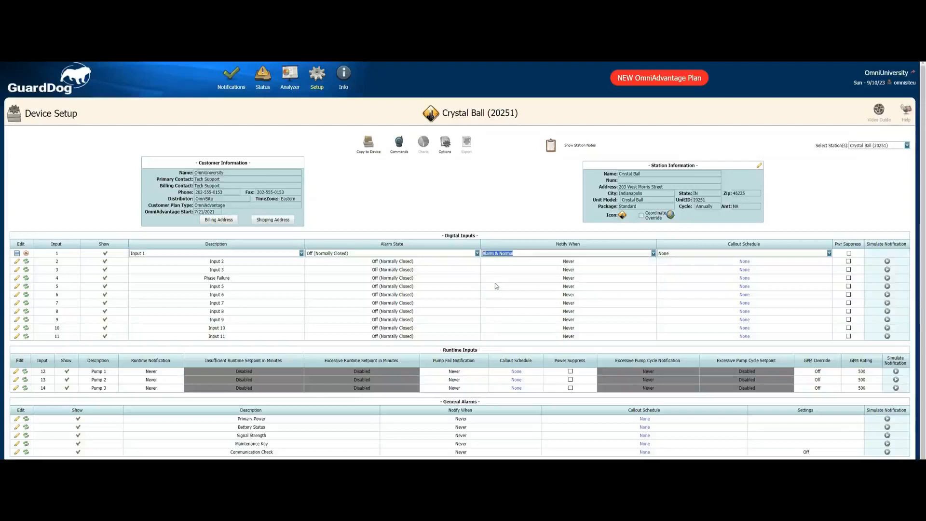
left_click(723, 255)
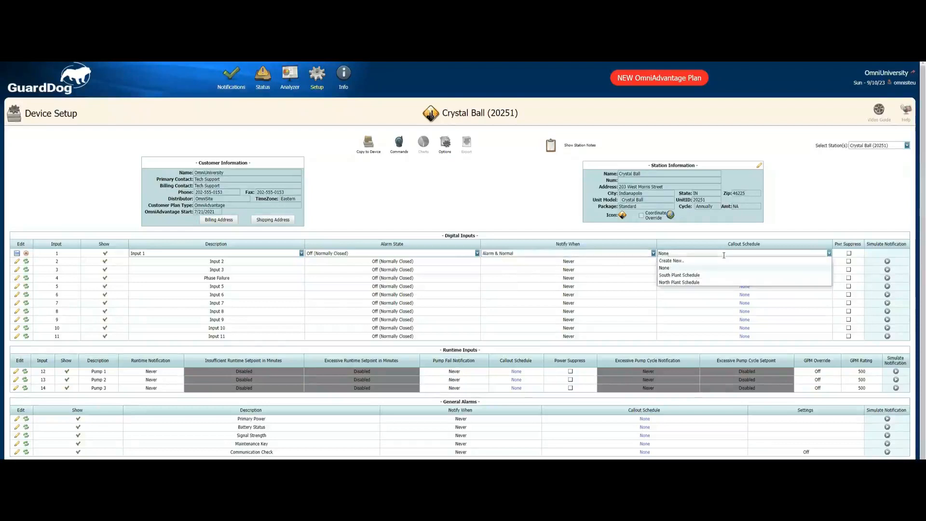
left_click(681, 276)
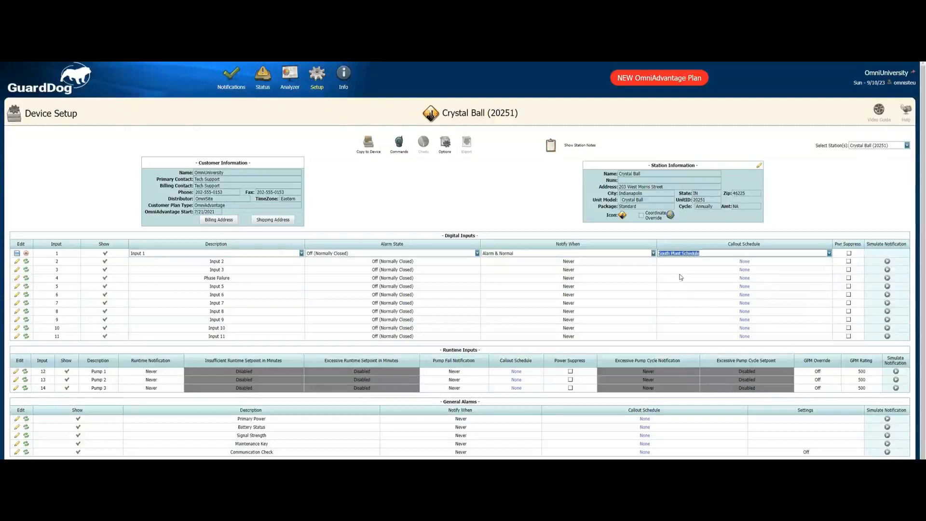
left_click(18, 254)
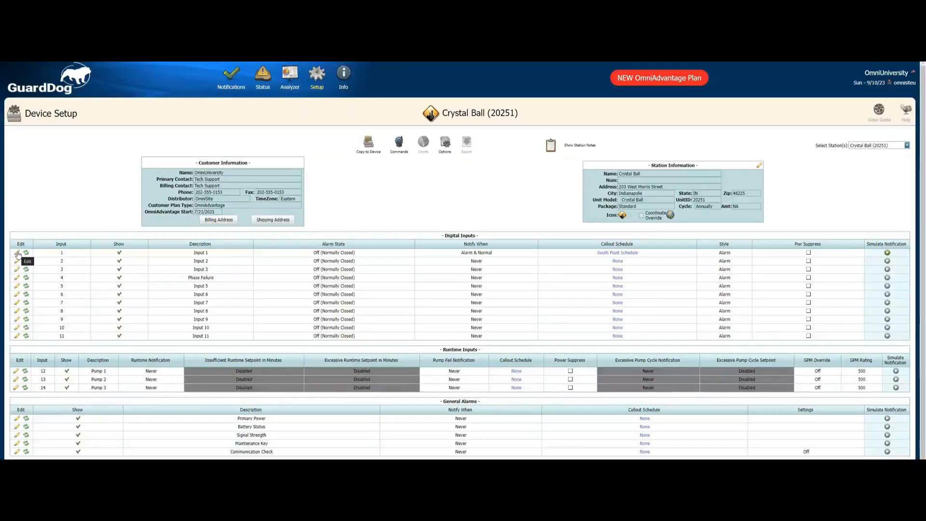
- Open the Recipient Exceptions page from the callout system setup
mouse_move(315, 85)
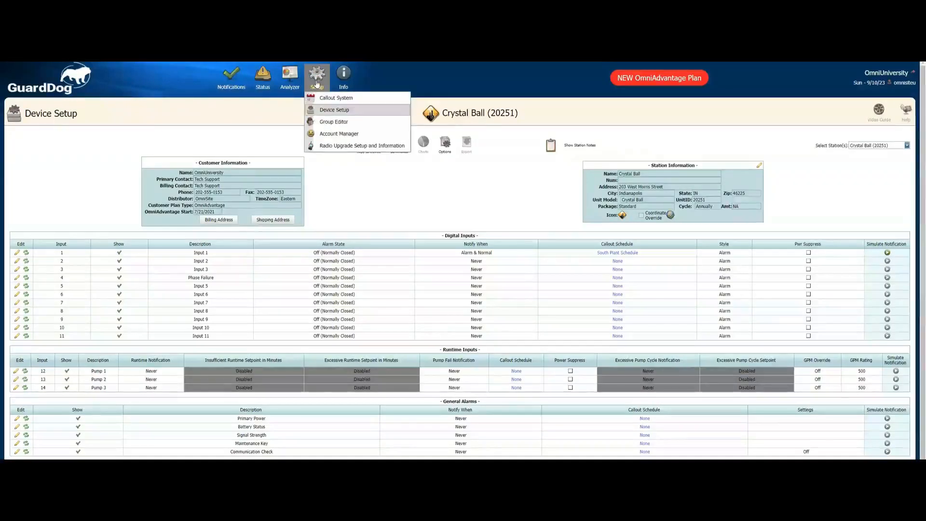
left_click(327, 99)
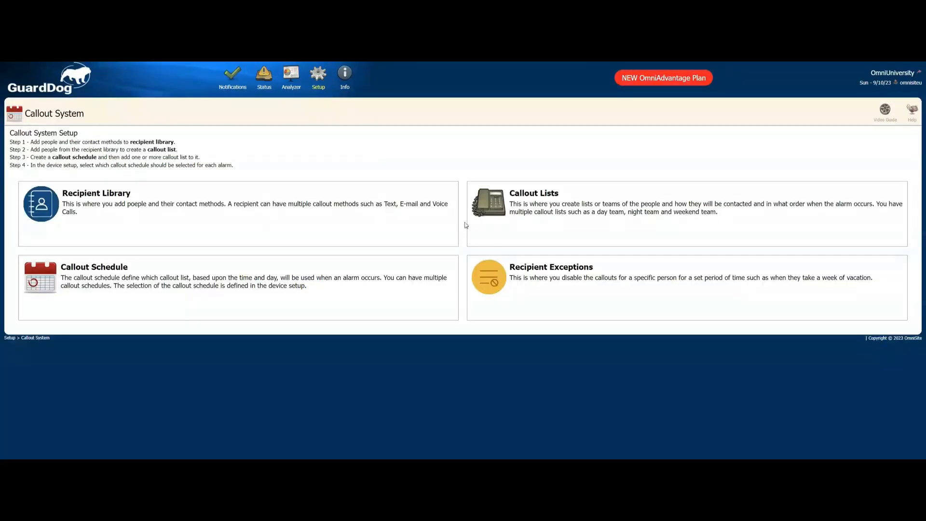
left_click(533, 273)
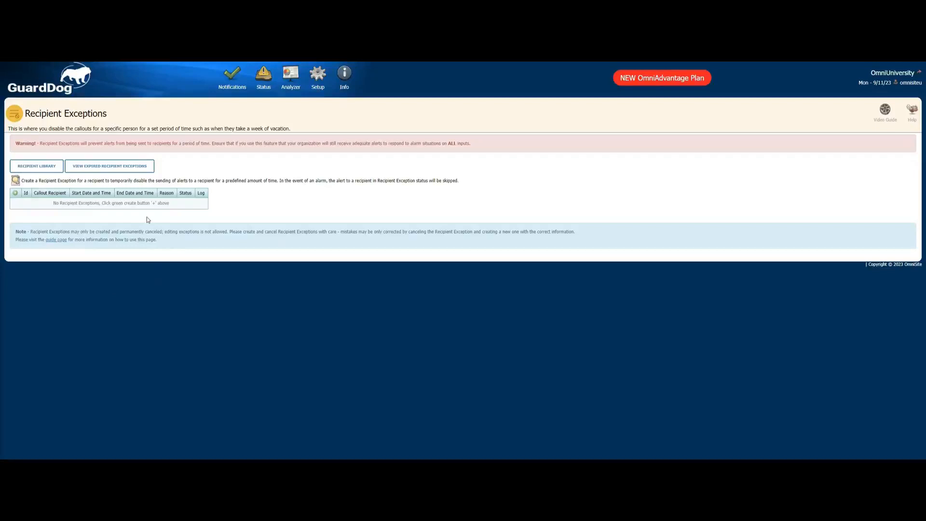
- Create a recipient exception for the recipient's Work Cell phone, reason Vacation, from 09/15/2023 to 09/20/2023, and save it
left_click(16, 193)
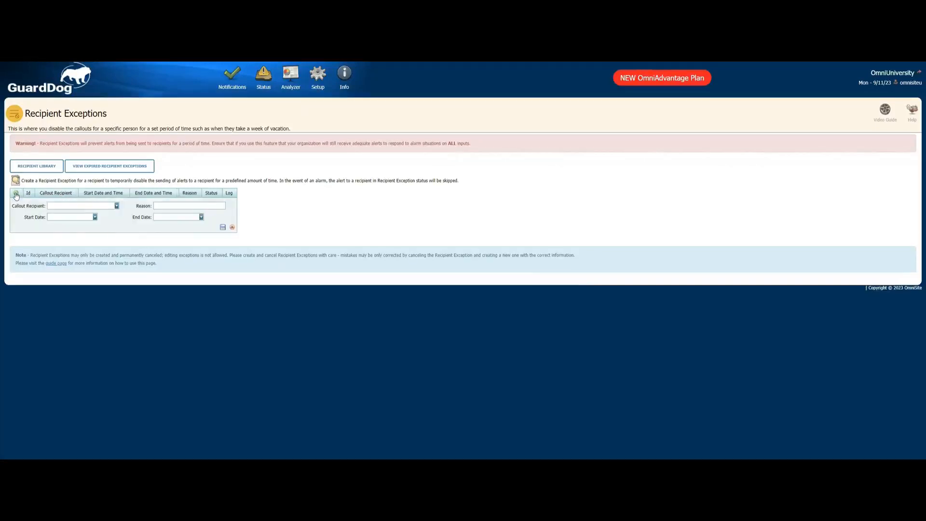
left_click(64, 205)
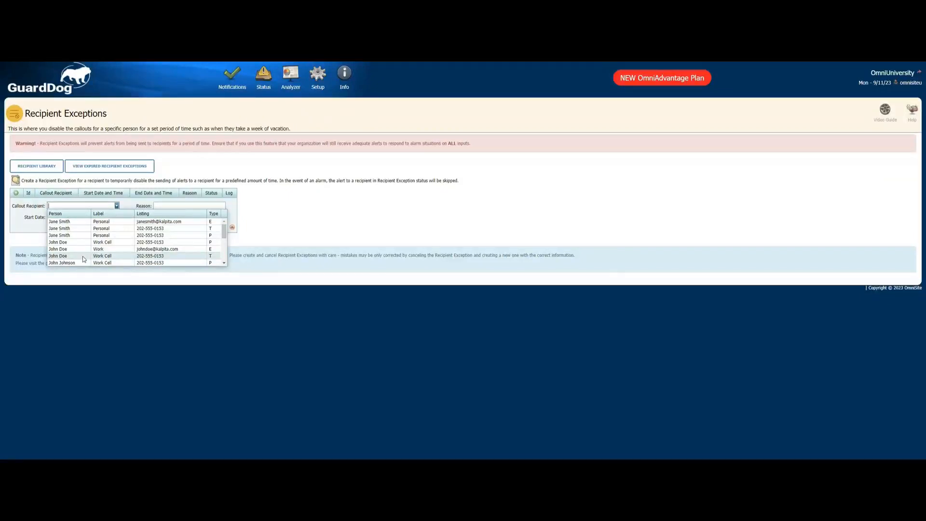
left_click(109, 243)
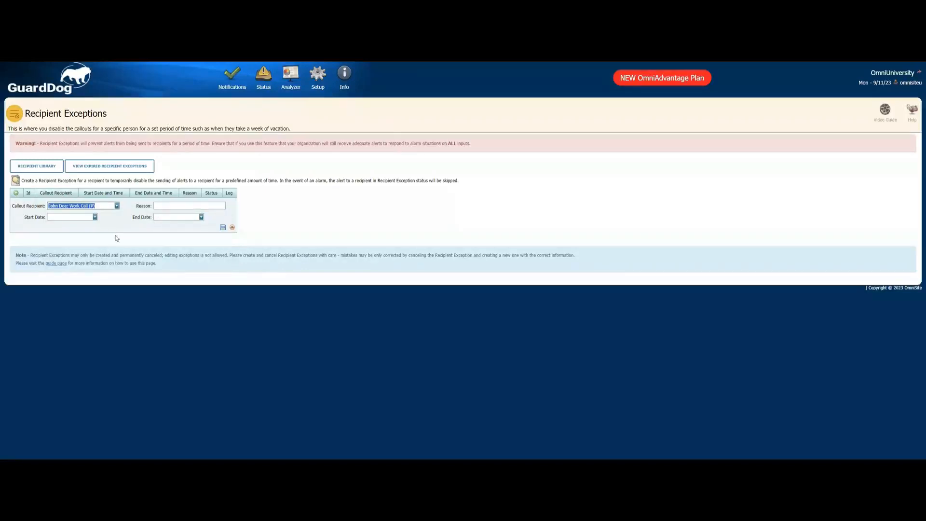
left_click(183, 205)
type("Vacation")
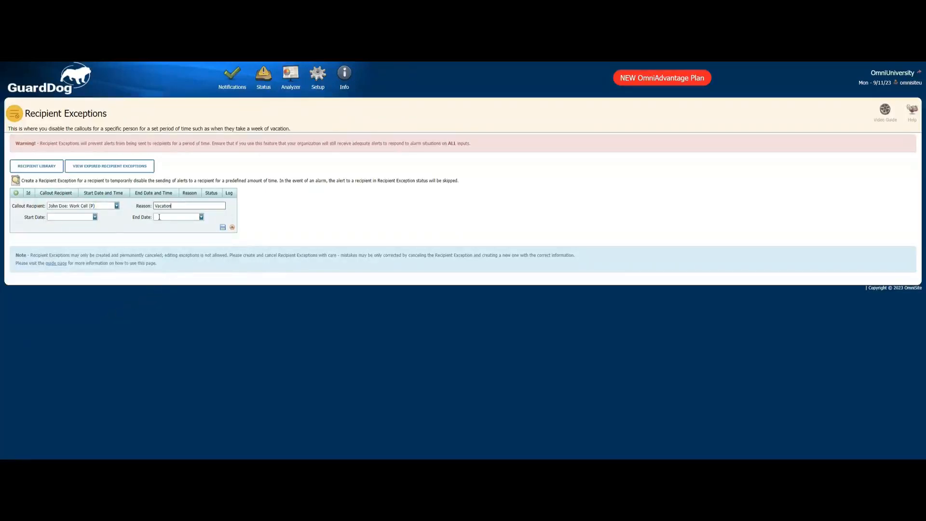
left_click(95, 217)
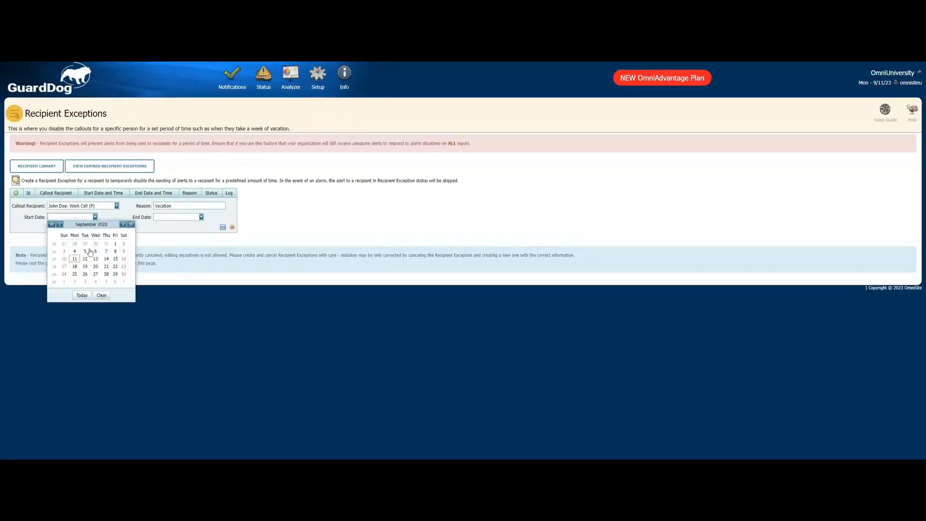
left_click(114, 259)
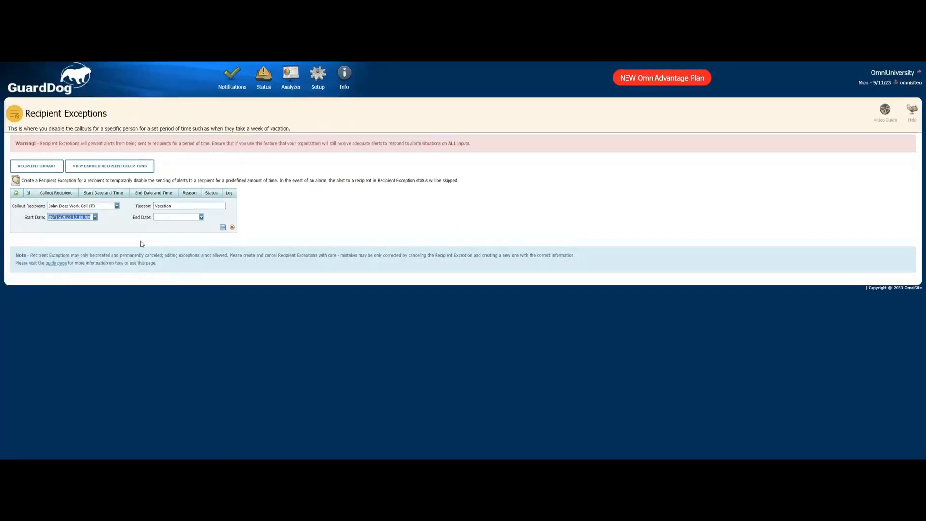
left_click(172, 217)
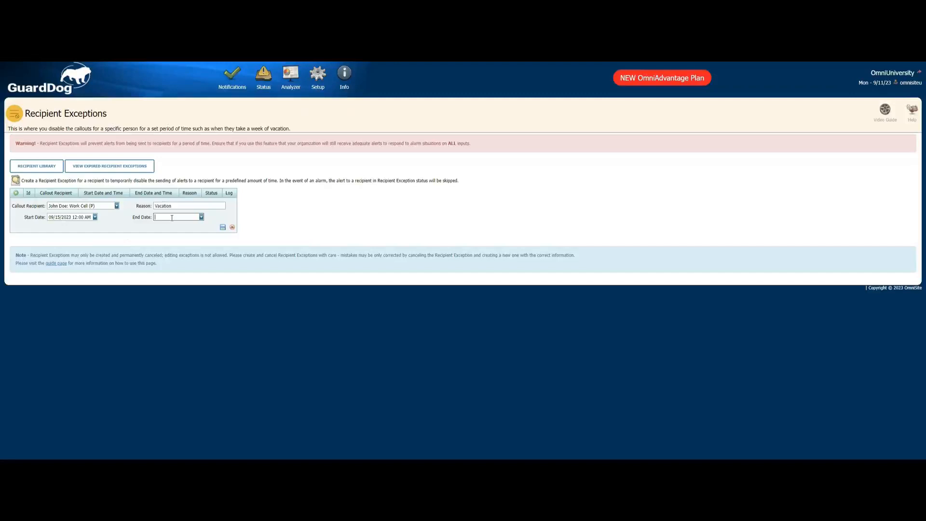
left_click(202, 217)
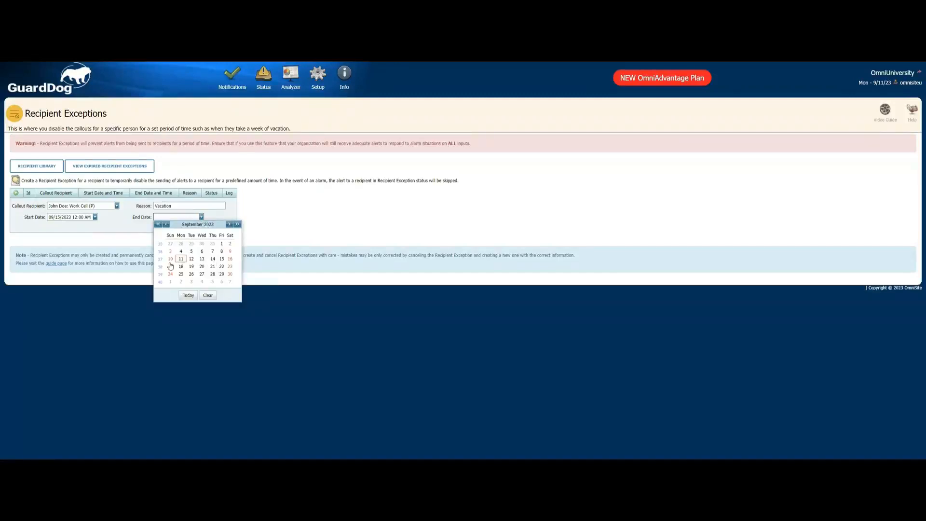
left_click(202, 267)
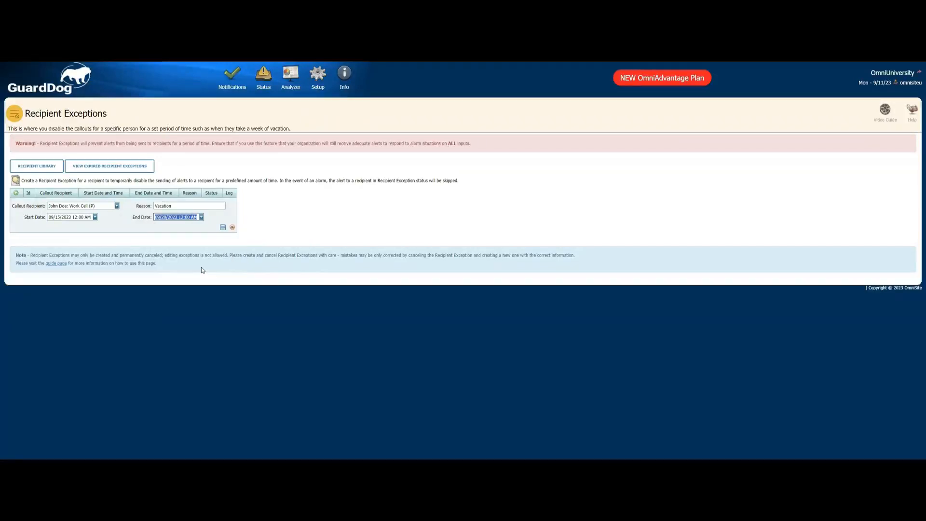
left_click(222, 228)
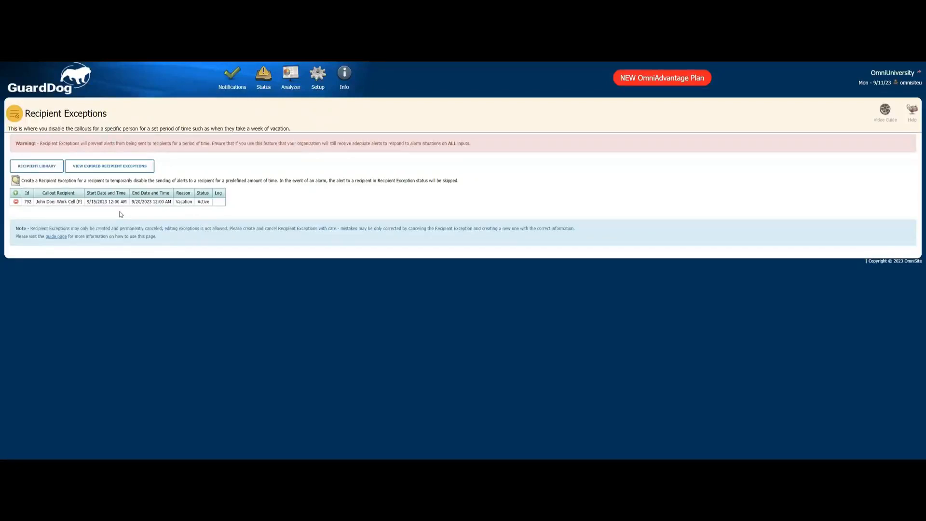
- Add another Vacation exception for the same recipient's Work email from 09/15/2023 to 09/20/2023 and save it
left_click(16, 193)
left_click(74, 206)
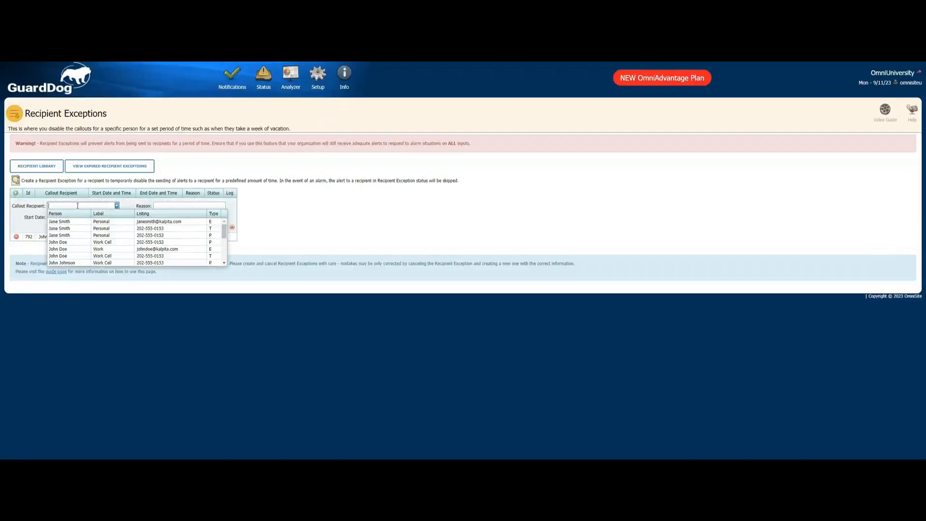
left_click(88, 251)
left_click(174, 207)
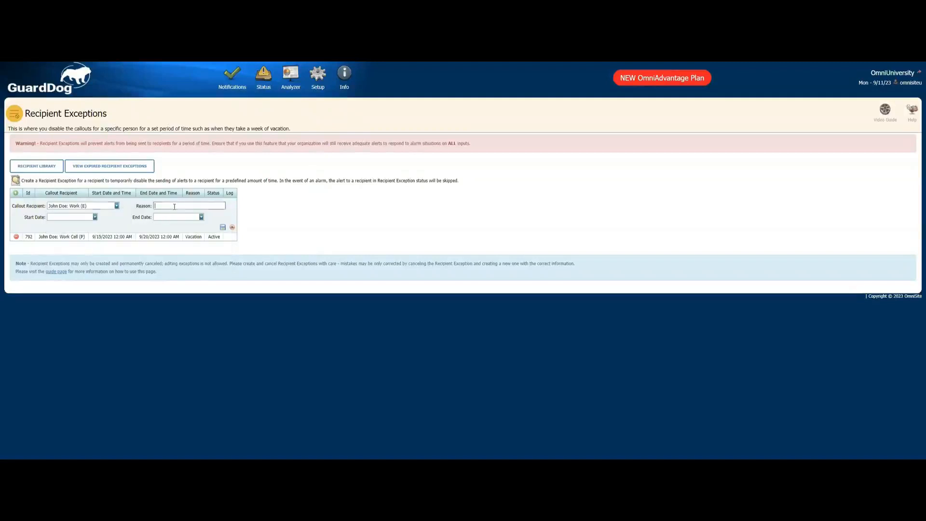
type("Vacation")
left_click(95, 217)
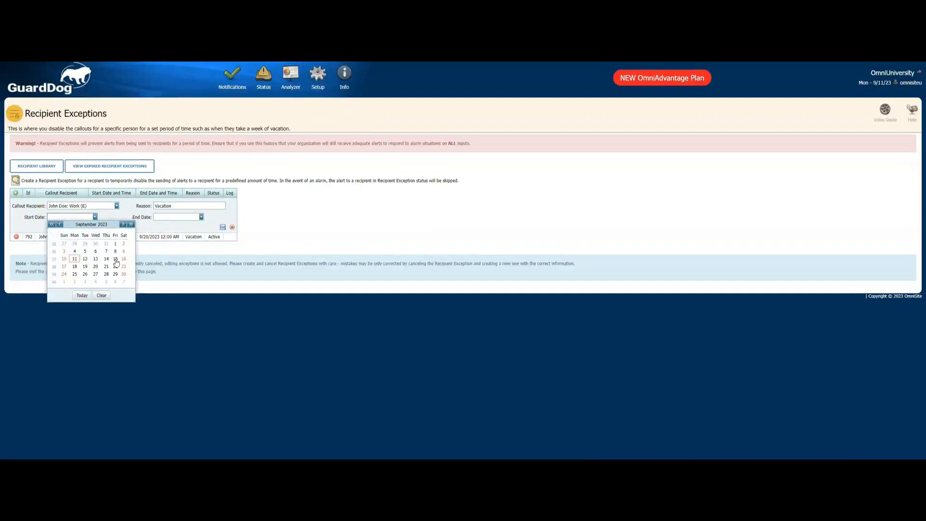
left_click(116, 262)
left_click(201, 217)
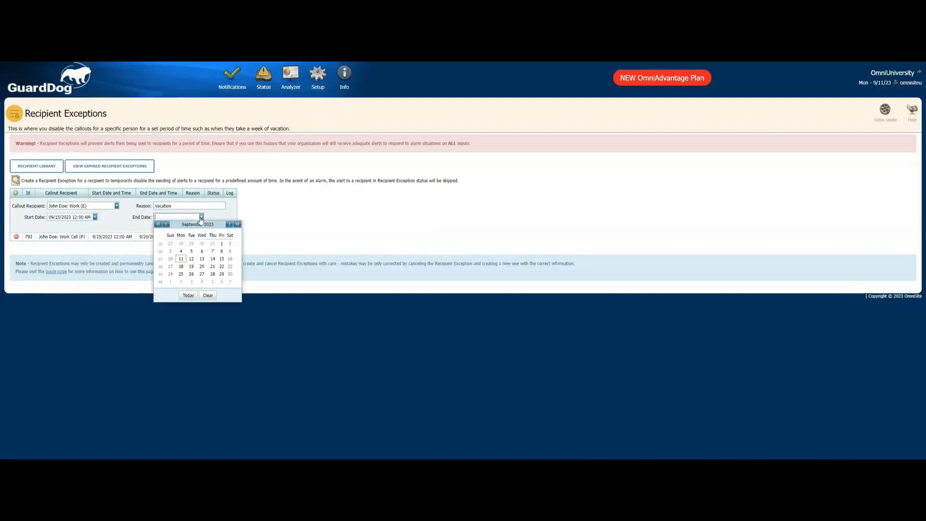
left_click(202, 266)
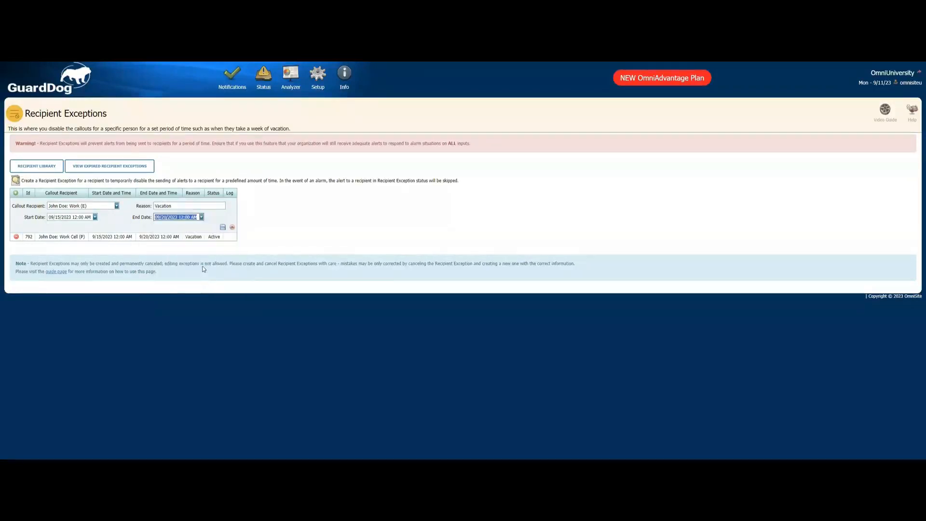
left_click(223, 228)
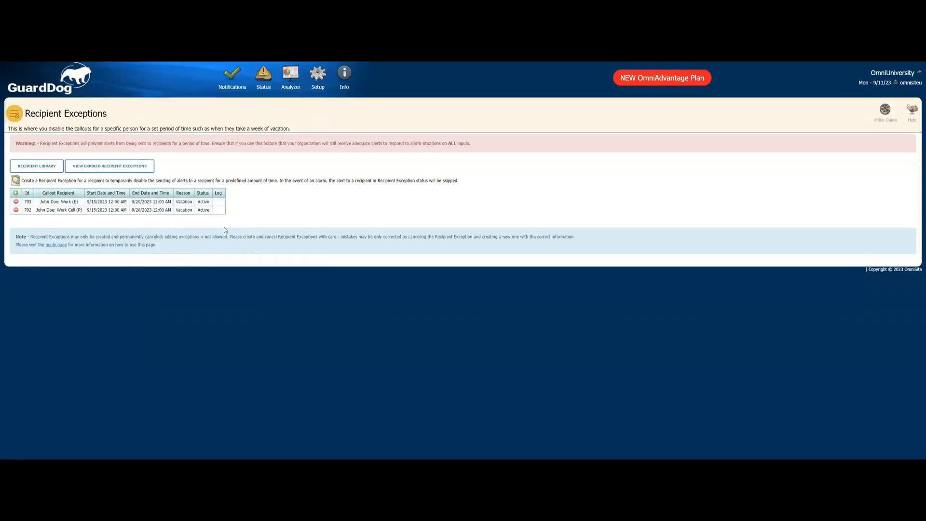
- Add a third Vacation exception for the same recipient's Work Cell text listing, from 09/15/2023 to 09/20/2023, and save it
left_click(16, 193)
left_click(77, 207)
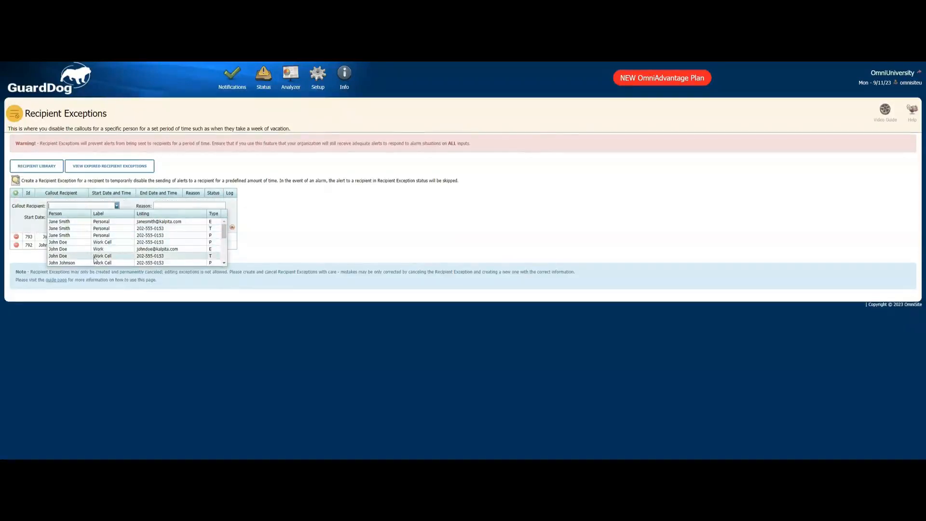
left_click(95, 257)
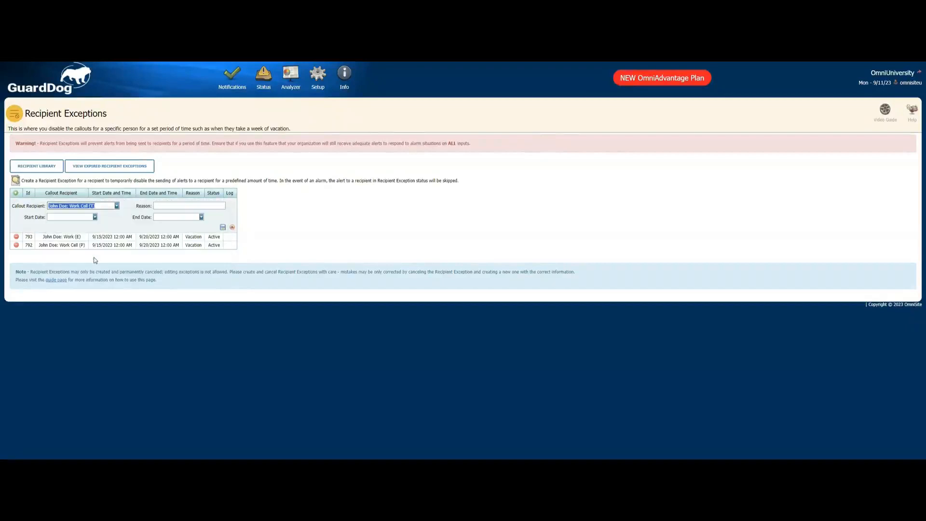
left_click(168, 208)
type("Vacation")
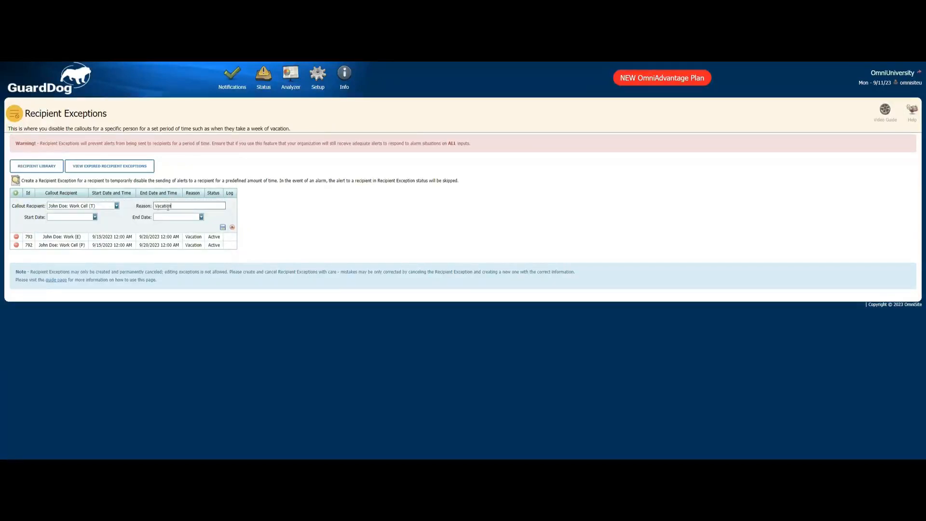
left_click(95, 217)
left_click(115, 258)
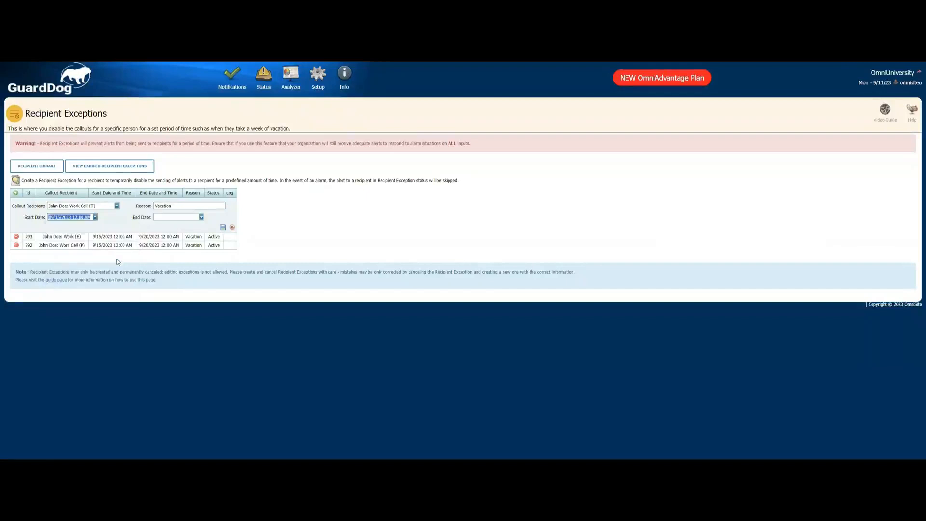
left_click(174, 218)
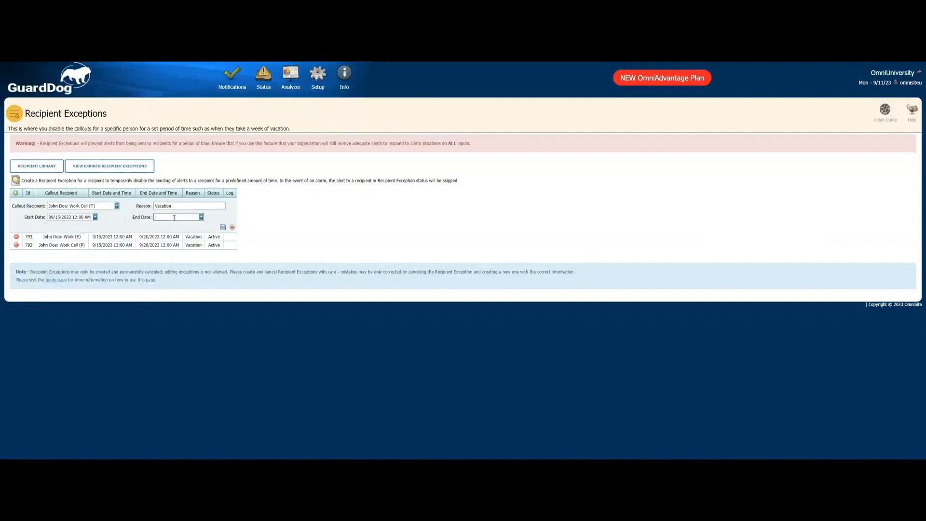
left_click(201, 218)
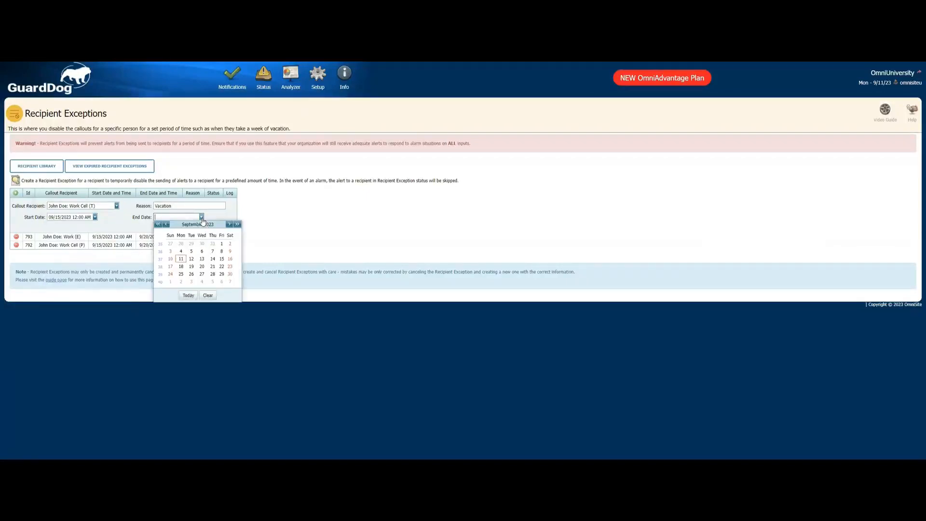
left_click(203, 265)
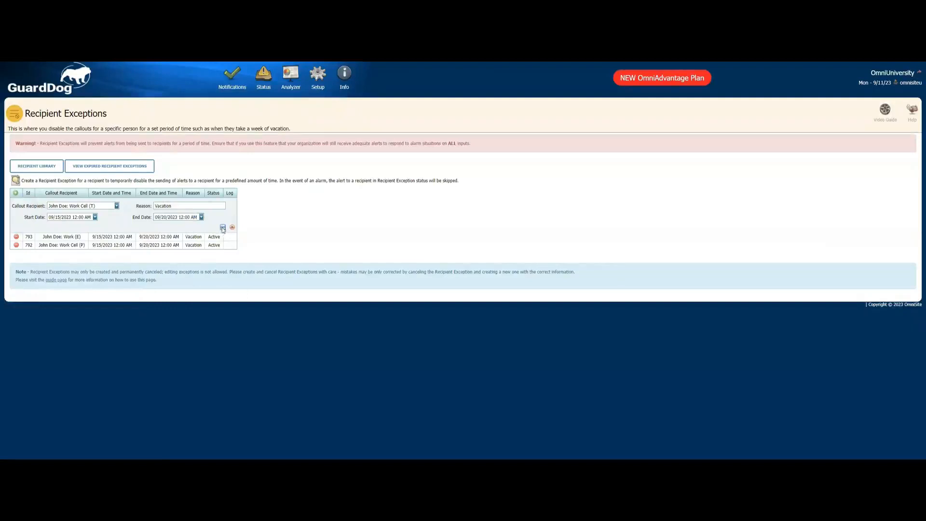
left_click(223, 228)
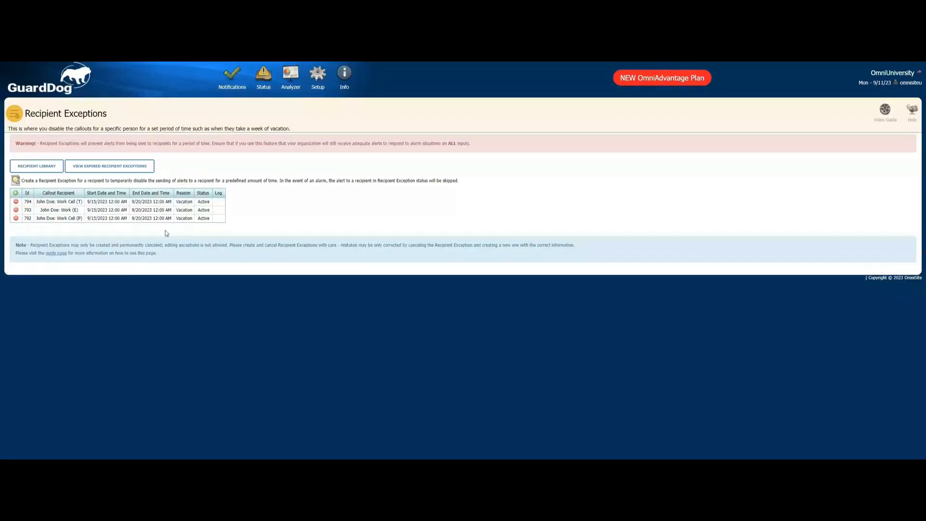